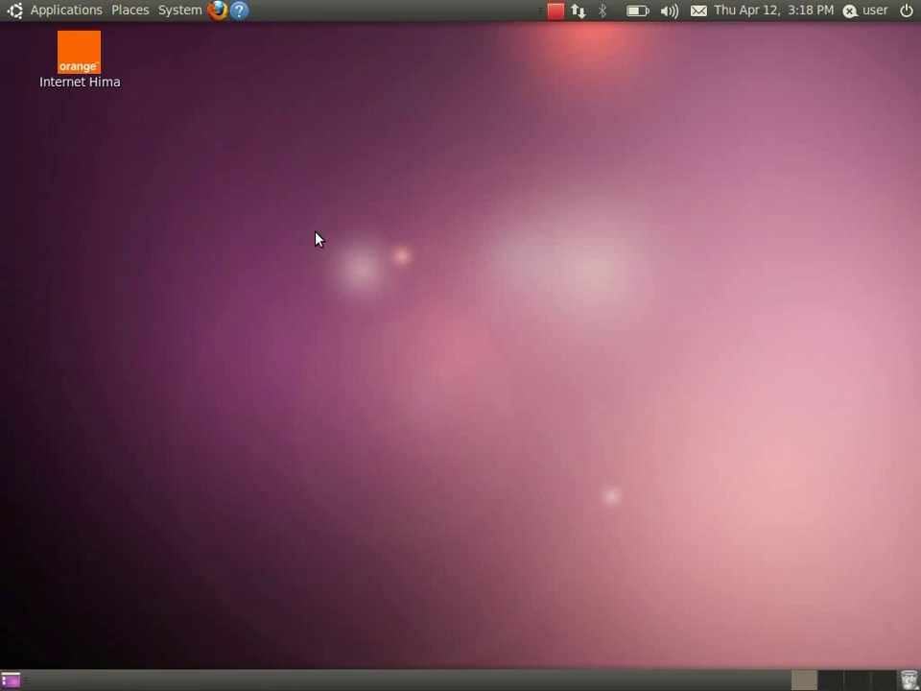
# - Open the Internet Hima drive, copy its Linux folder to the desktop, and close the drive's window
pyautogui.click(79, 58)
pyautogui.rightClick(79, 57)
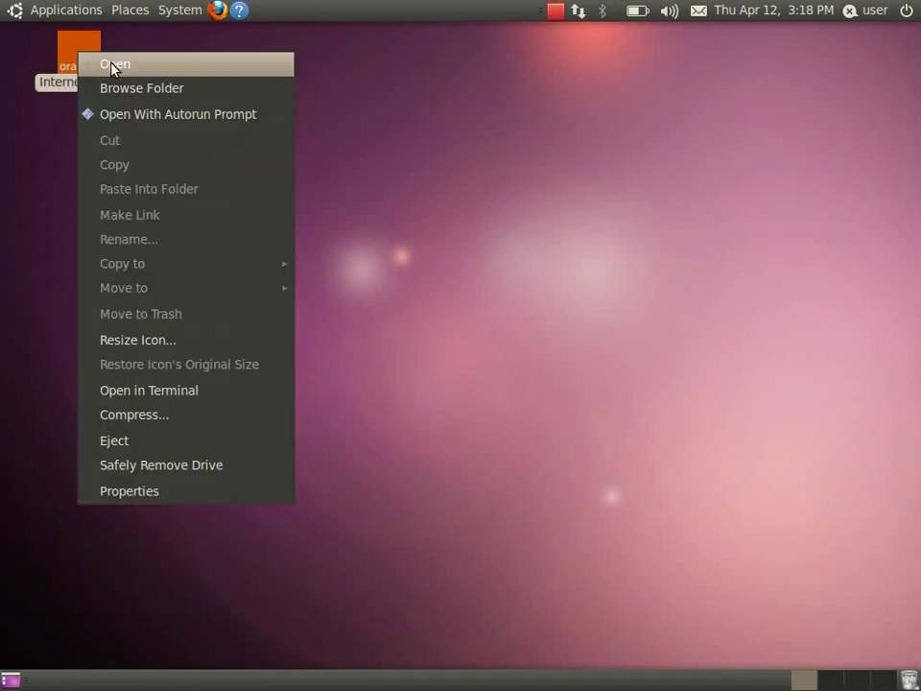
pyautogui.click(114, 65)
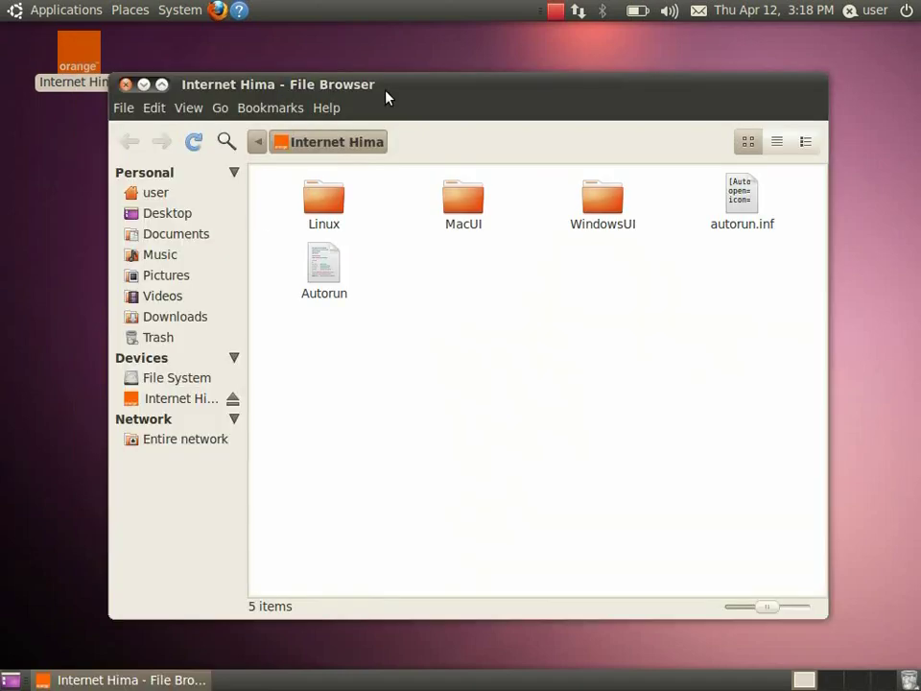
pyautogui.moveTo(389, 86)
pyautogui.mouseDown()
pyautogui.moveTo(403, 131)
pyautogui.moveTo(397, 108)
pyautogui.mouseUp()
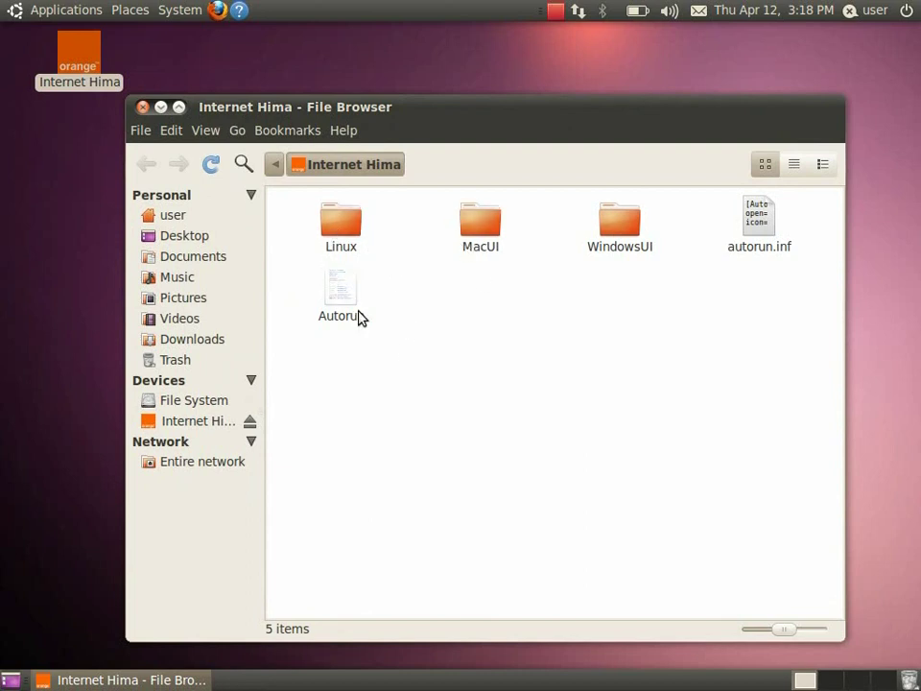
pyautogui.moveTo(366, 250); pyautogui.dragTo(53, 155)
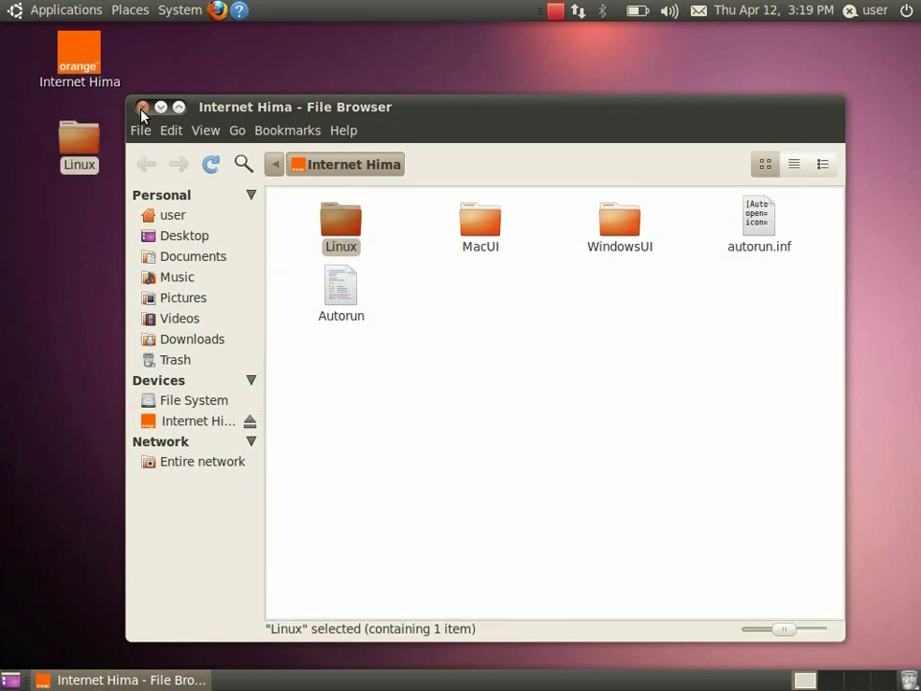
pyautogui.click(142, 107)
# - Open the Linux folder on the desktop and extract PCL_ORAARM.tar.gz into that same folder
pyautogui.doubleClick(63, 165)
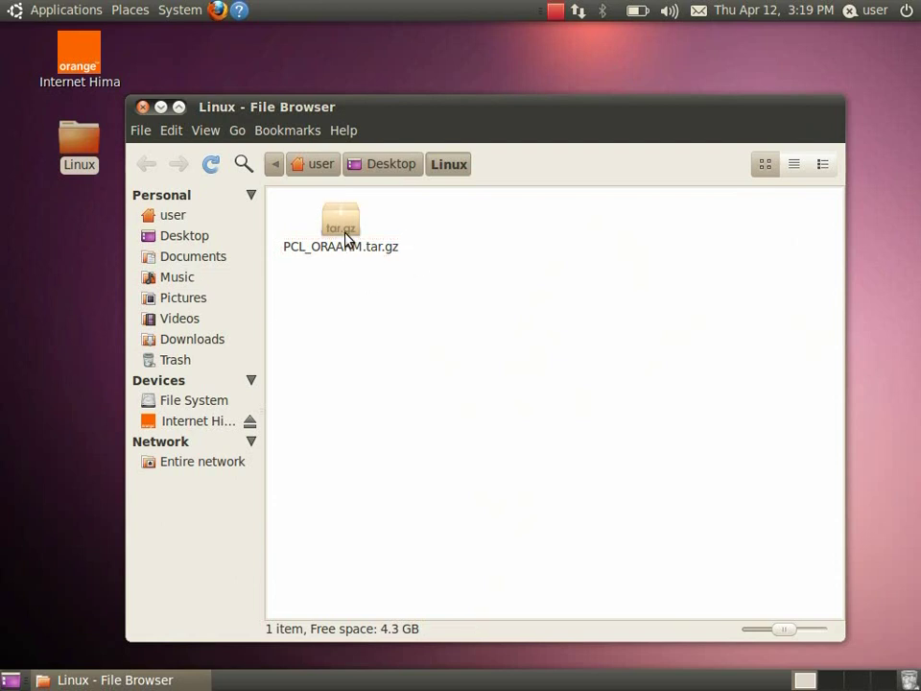
pyautogui.rightClick(344, 235)
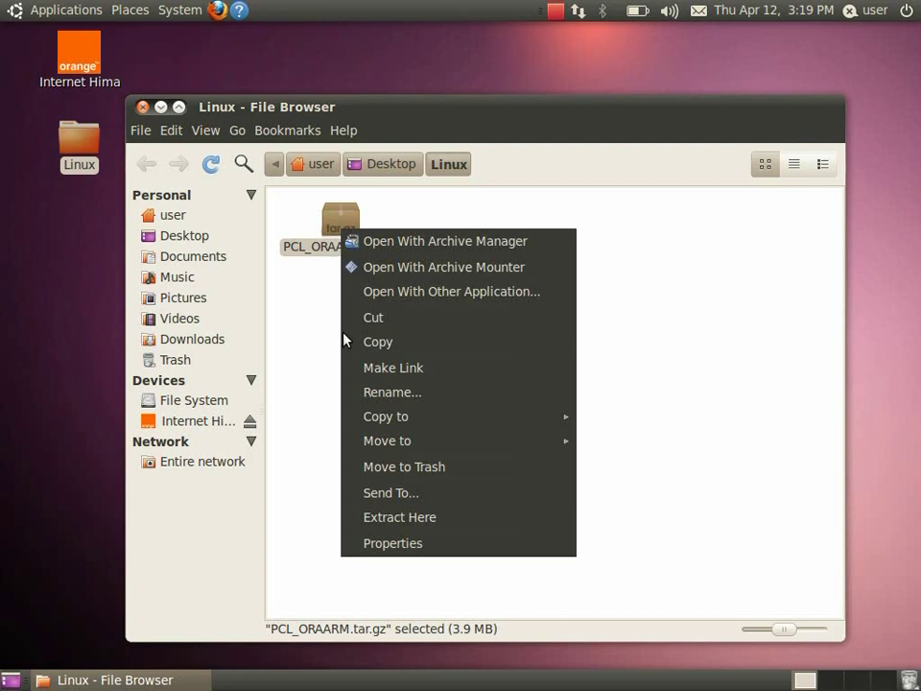
pyautogui.click(416, 523)
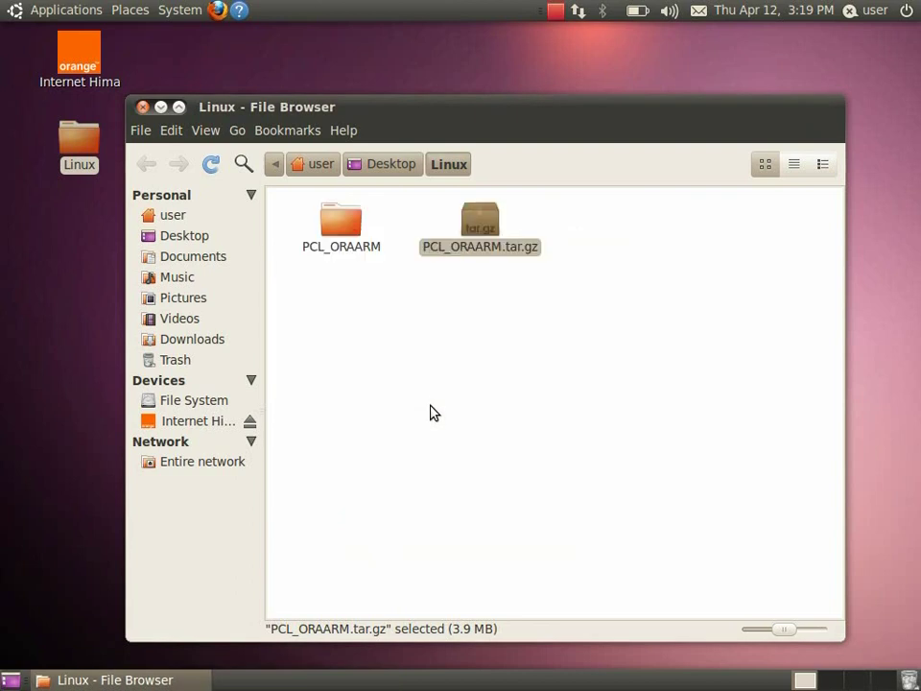
# - Open the extracted PCL_ORAARM folder and open its readme.txt file
pyautogui.click(381, 359)
pyautogui.click(338, 223)
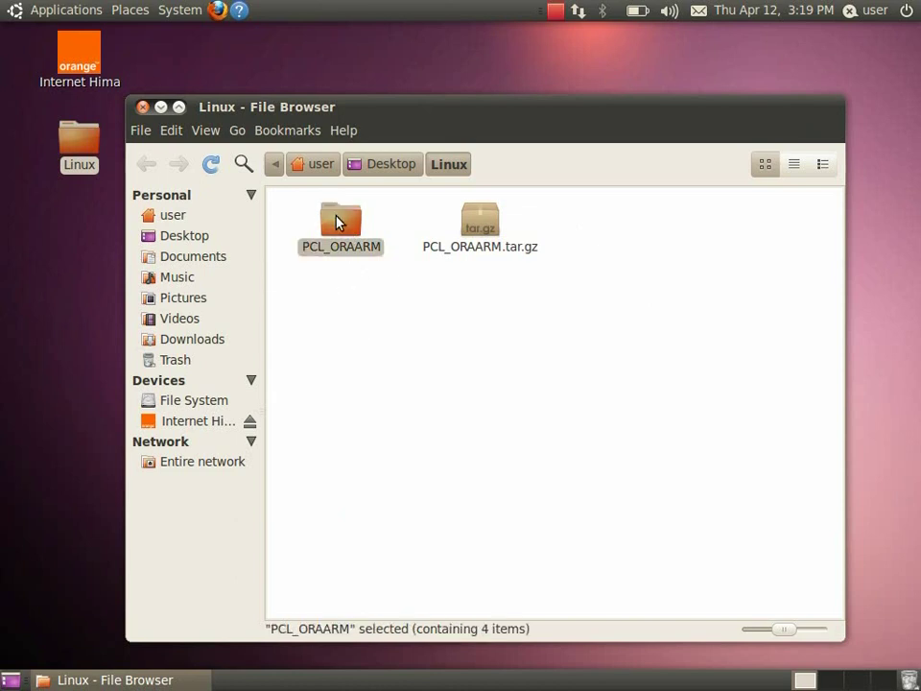
pyautogui.doubleClick(338, 223)
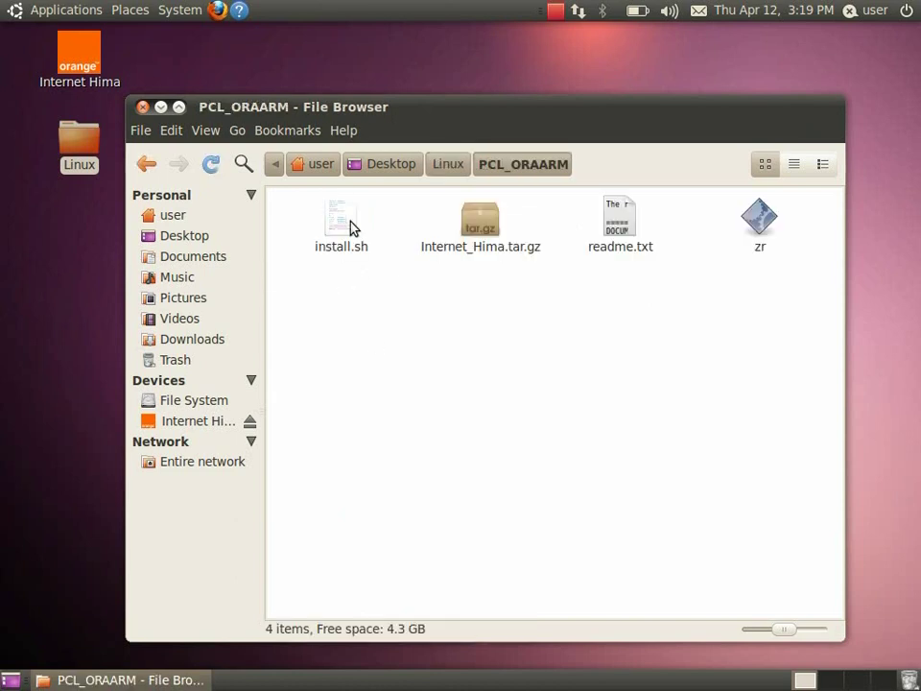
pyautogui.moveTo(398, 109); pyautogui.dragTo(376, 97)
pyautogui.click(457, 228)
pyautogui.click(603, 248)
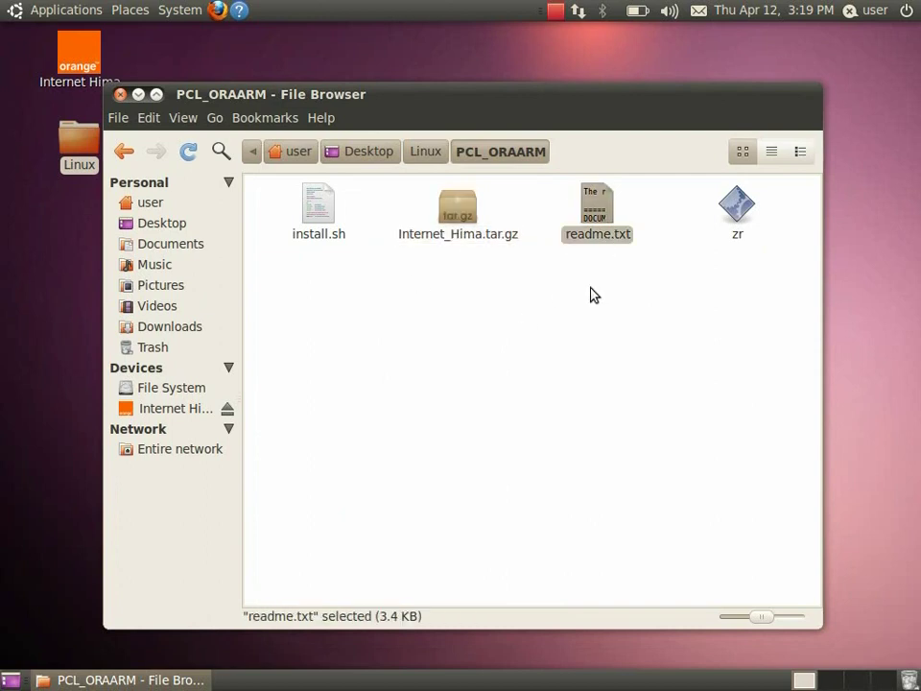
pyautogui.doubleClick(597, 226)
# - Examine the RELATED SOFTWARE section of readme.txt for the packages required for qt3 and wvdial
pyautogui.scroll(-5, 158, 314)
pyautogui.scroll(-4, 156, 319)
pyautogui.scroll(-10, 154, 329)
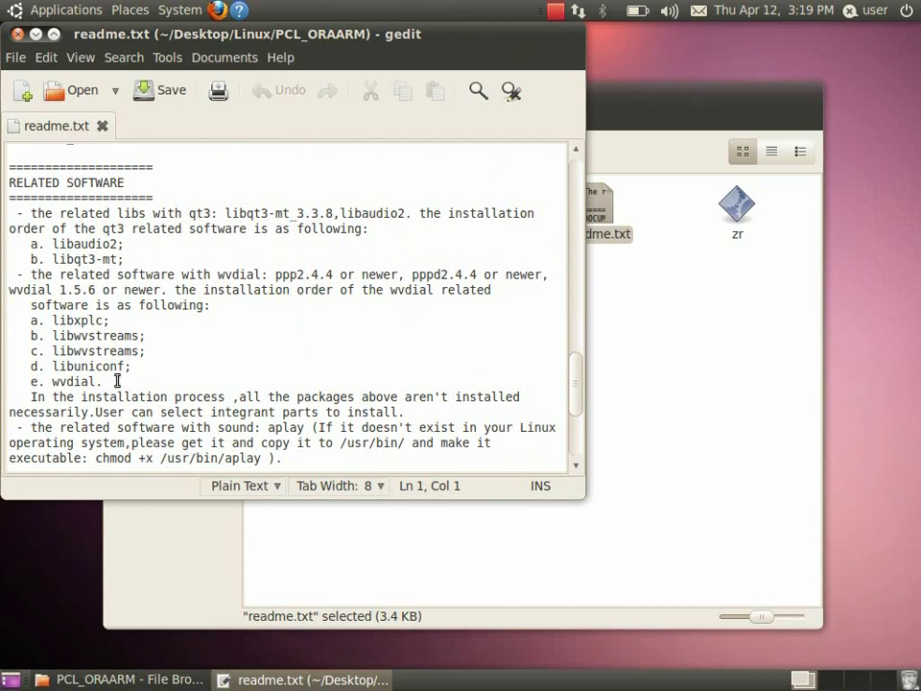
pyautogui.moveTo(107, 380); pyautogui.dragTo(7, 317)
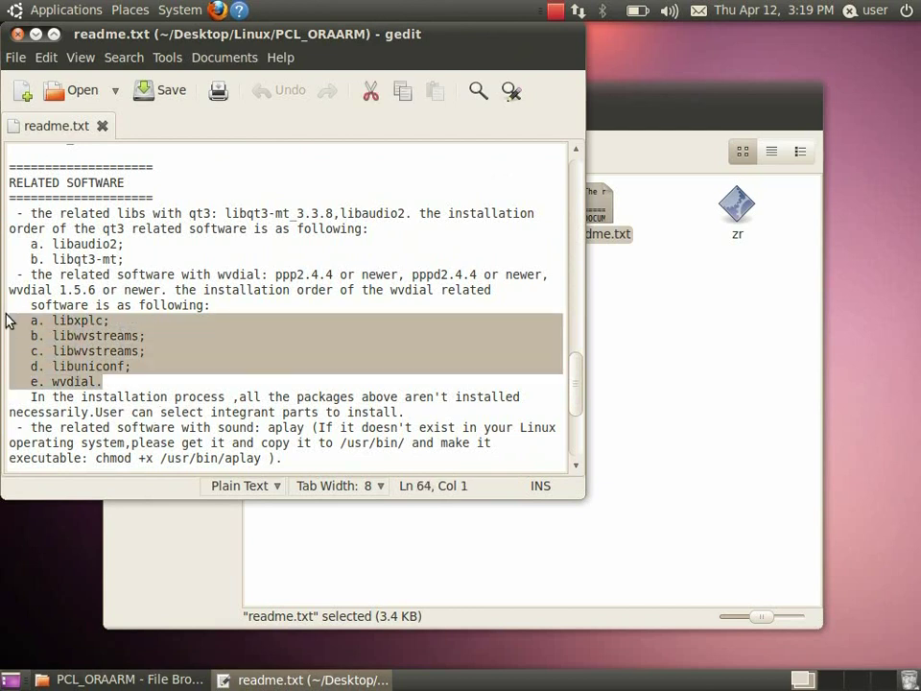
pyautogui.click(168, 248)
pyautogui.moveTo(127, 259); pyautogui.dragTo(9, 246)
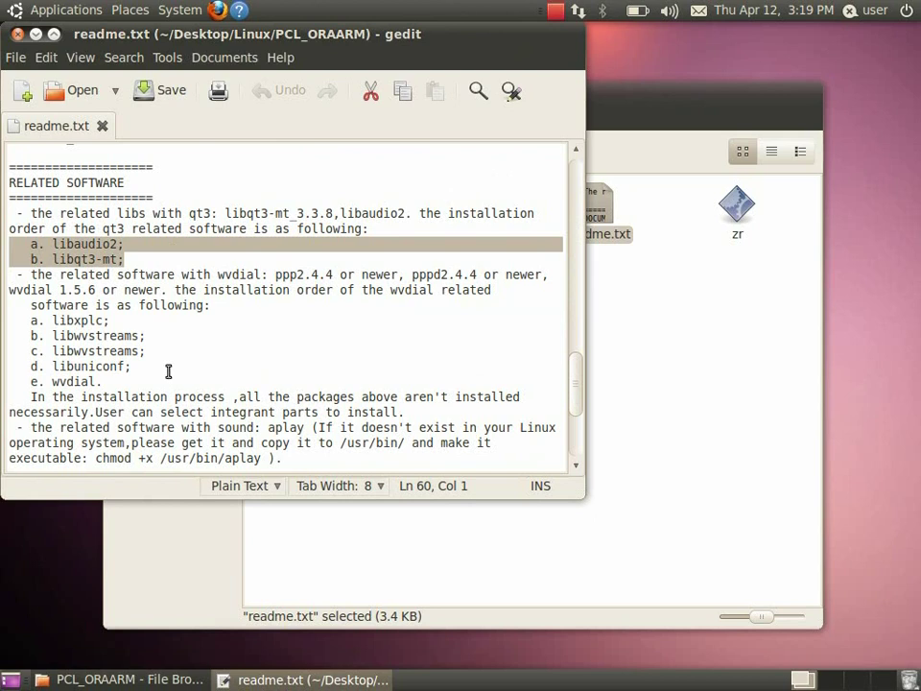
pyautogui.click(170, 372)
pyautogui.moveTo(111, 383); pyautogui.dragTo(38, 329)
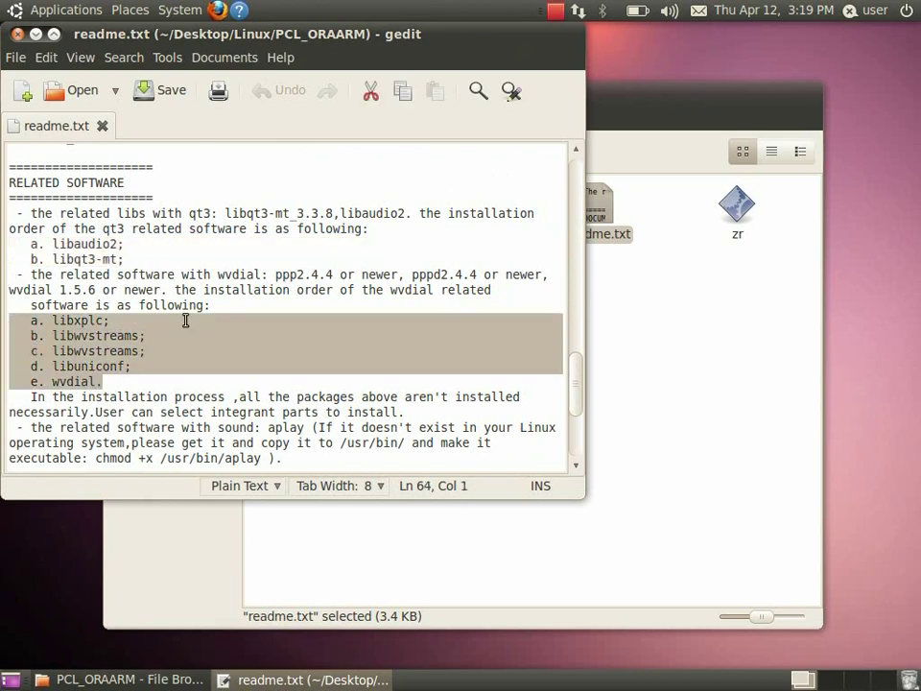
pyautogui.moveTo(150, 261); pyautogui.dragTo(32, 248)
# - Open Synaptic Package Manager and move its window away from the package list in readme.txt
pyautogui.click(180, 10)
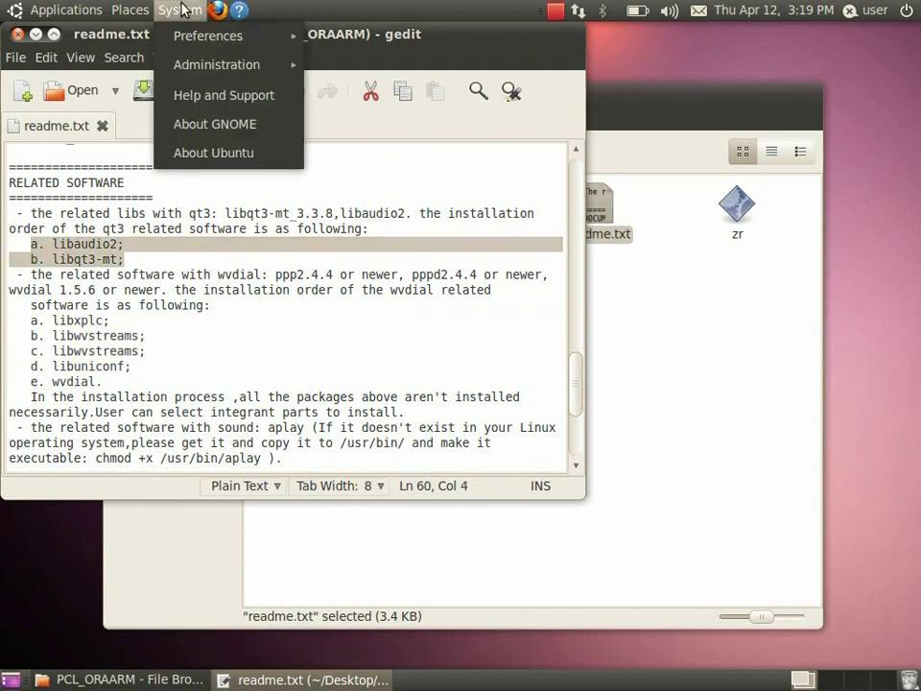
pyautogui.moveTo(194, 42)
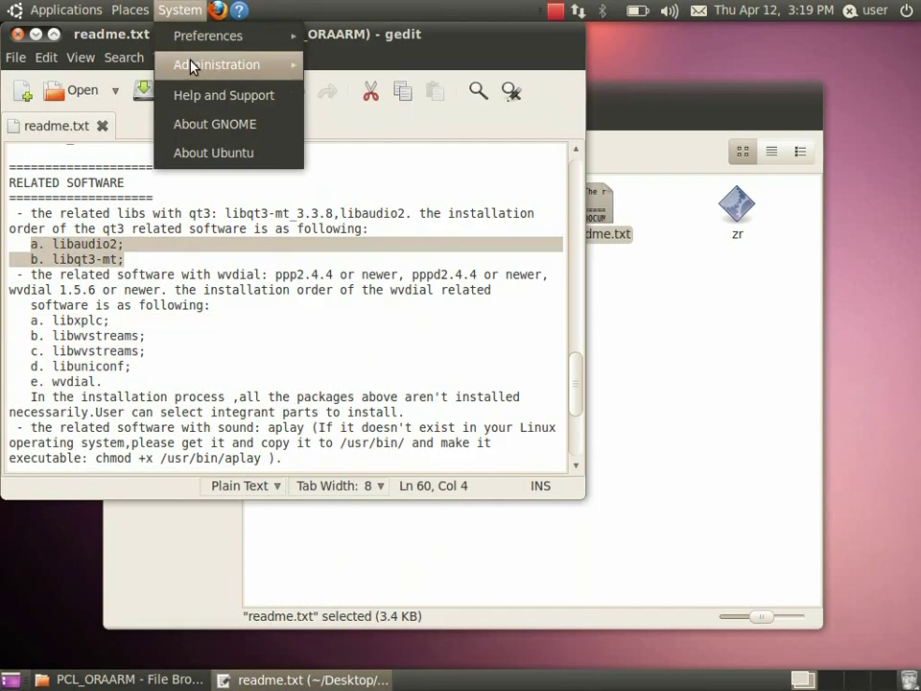
pyautogui.moveTo(220, 70)
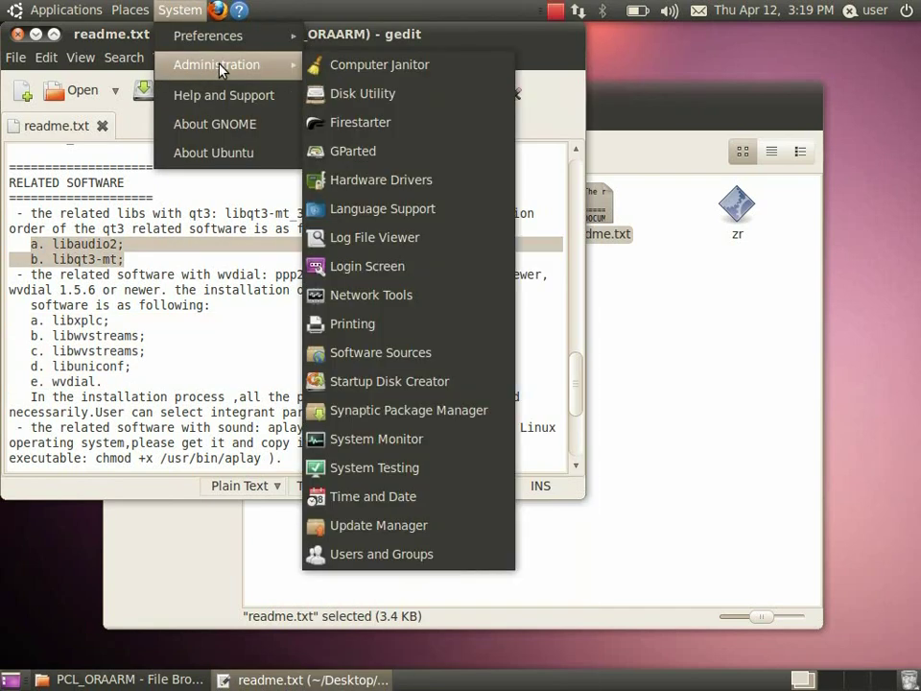
pyautogui.click(351, 413)
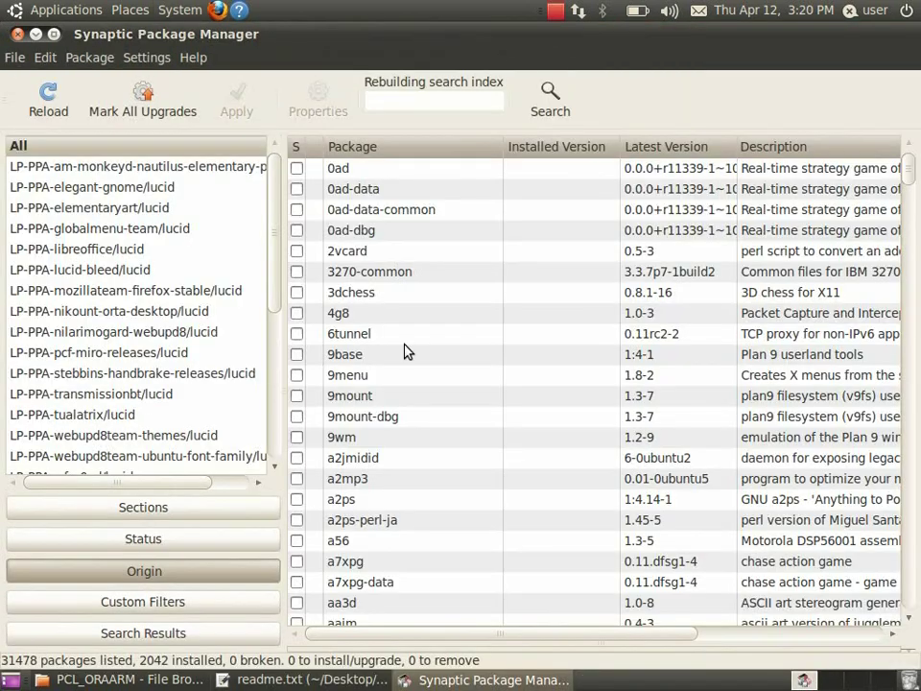
pyautogui.moveTo(366, 38); pyautogui.dragTo(560, 106)
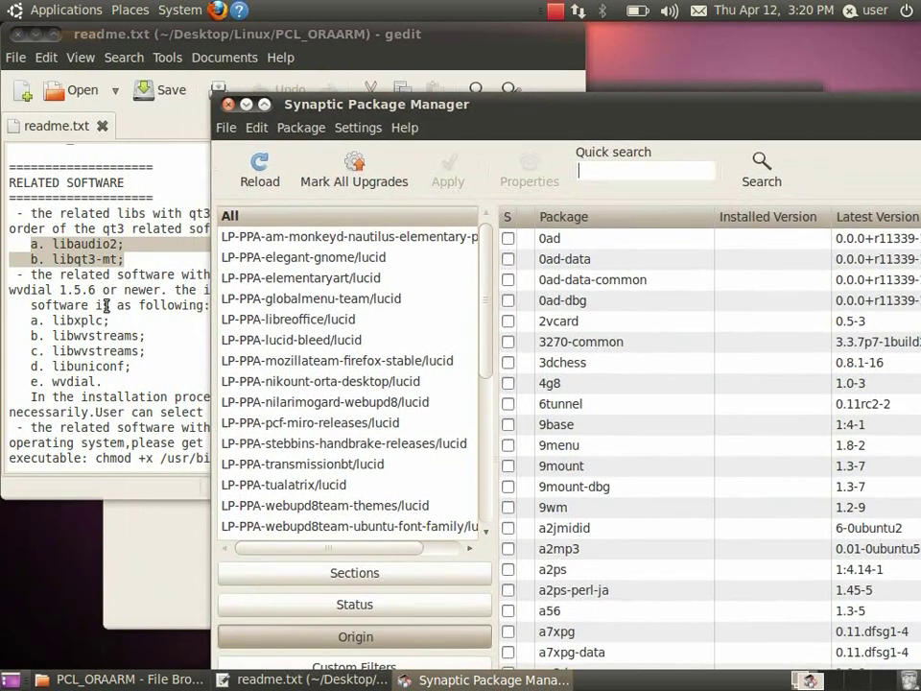
# - Copy the package name libqt3-mt, without the semicolon, from the qt3 list in readme.txt
pyautogui.click(128, 259)
pyautogui.moveTo(129, 259)
pyautogui.mouseDown()
pyautogui.moveTo(54, 259)
pyautogui.moveTo(117, 259)
pyautogui.mouseUp()
pyautogui.click(56, 259)
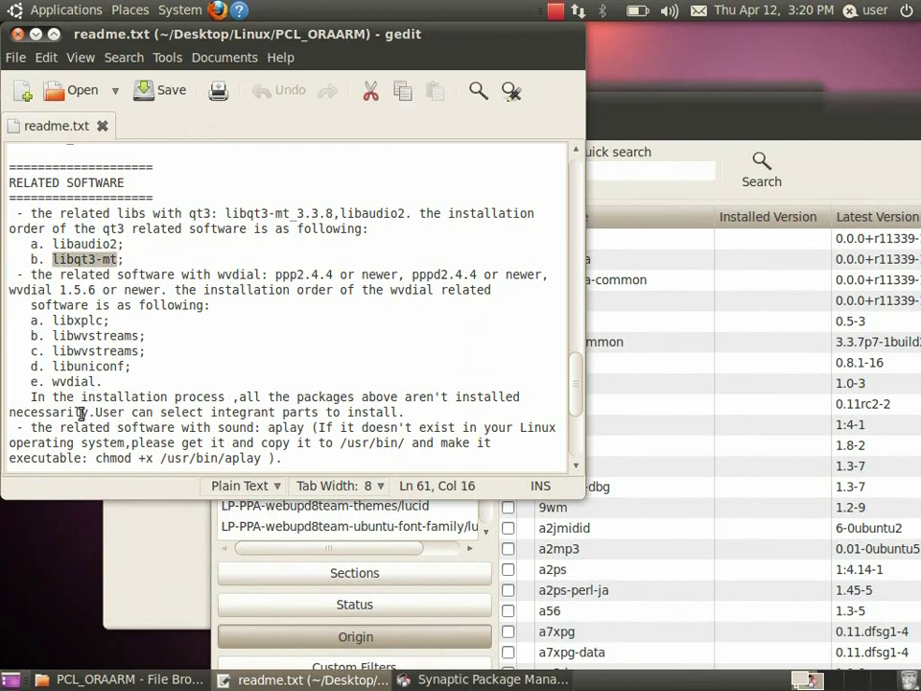
pyautogui.doubleClick(62, 382)
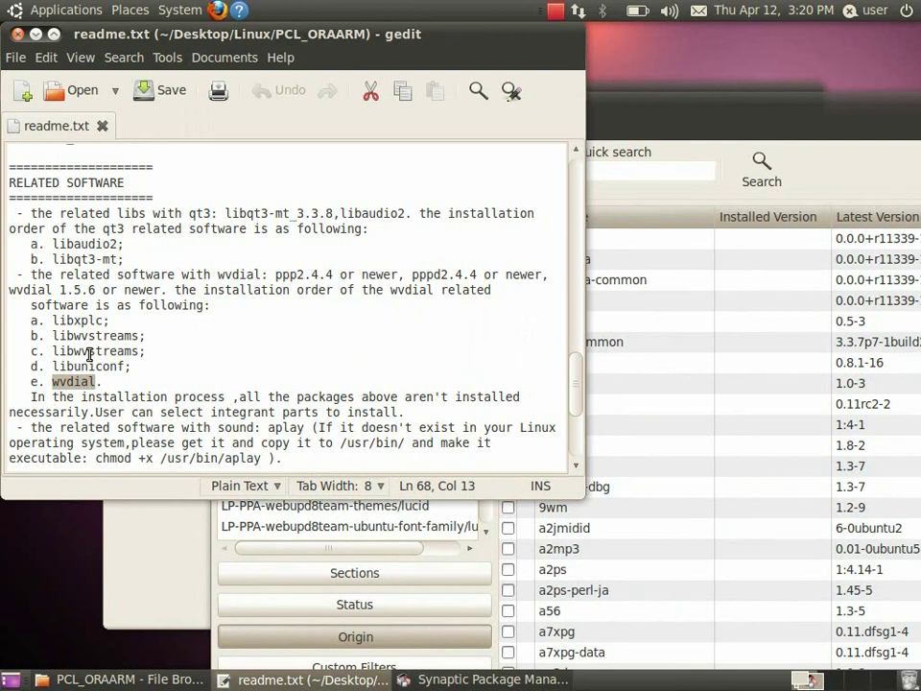
pyautogui.click(53, 259)
pyautogui.moveTo(54, 259); pyautogui.dragTo(117, 259)
pyautogui.click(53, 259)
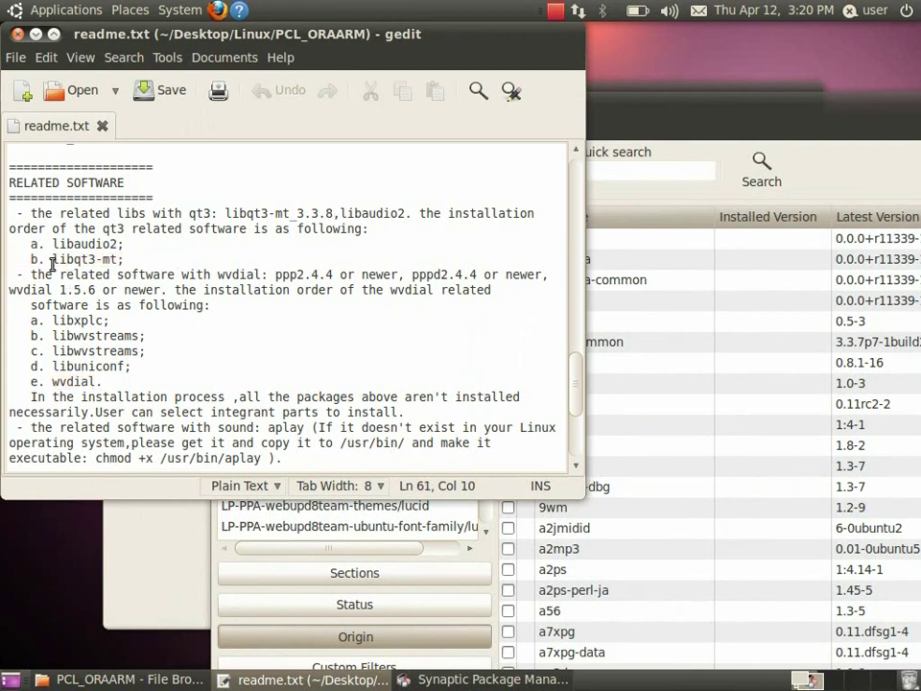
pyautogui.moveTo(53, 259); pyautogui.dragTo(117, 259)
pyautogui.hotkey('ctrl', 'c')
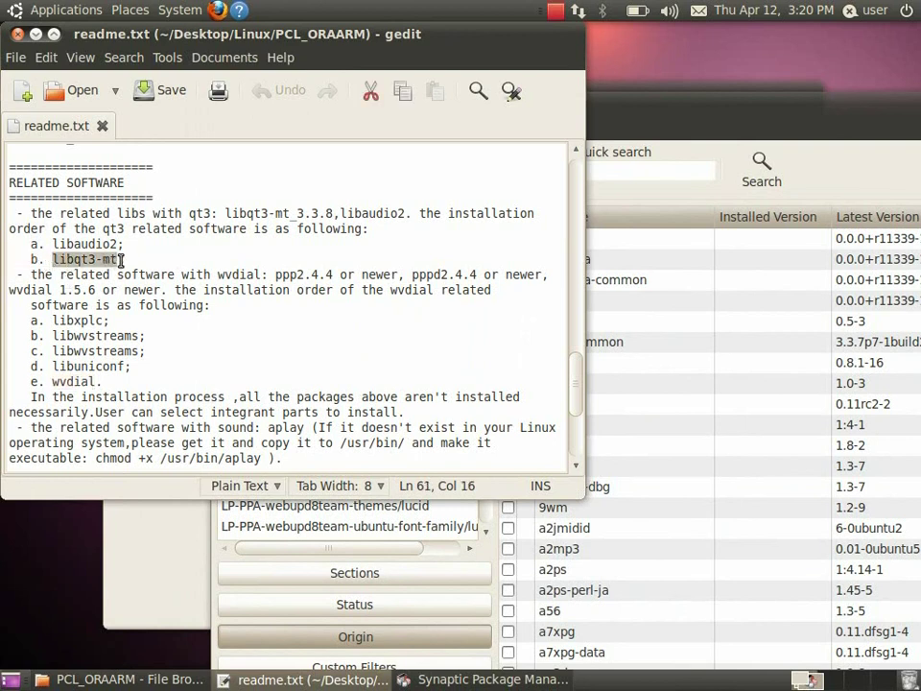
# - Switch to Synaptic Package Manager, quick-search for the copied name libqt3-mt, and maximize the window
pyautogui.click(739, 105)
pyautogui.click(585, 173)
pyautogui.hotkey('ctrl', 'v')
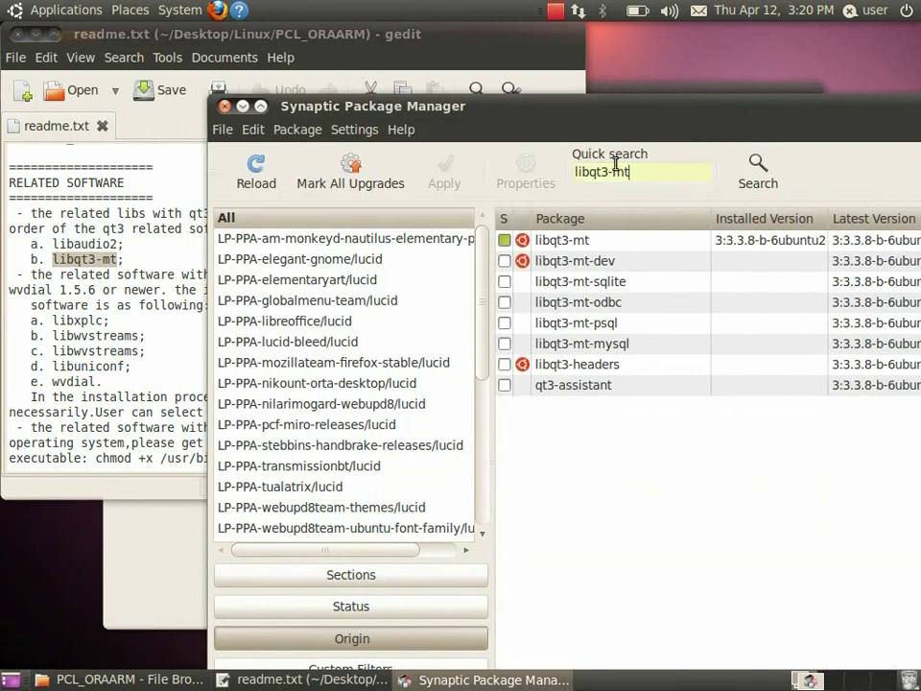
pyautogui.doubleClick(604, 108)
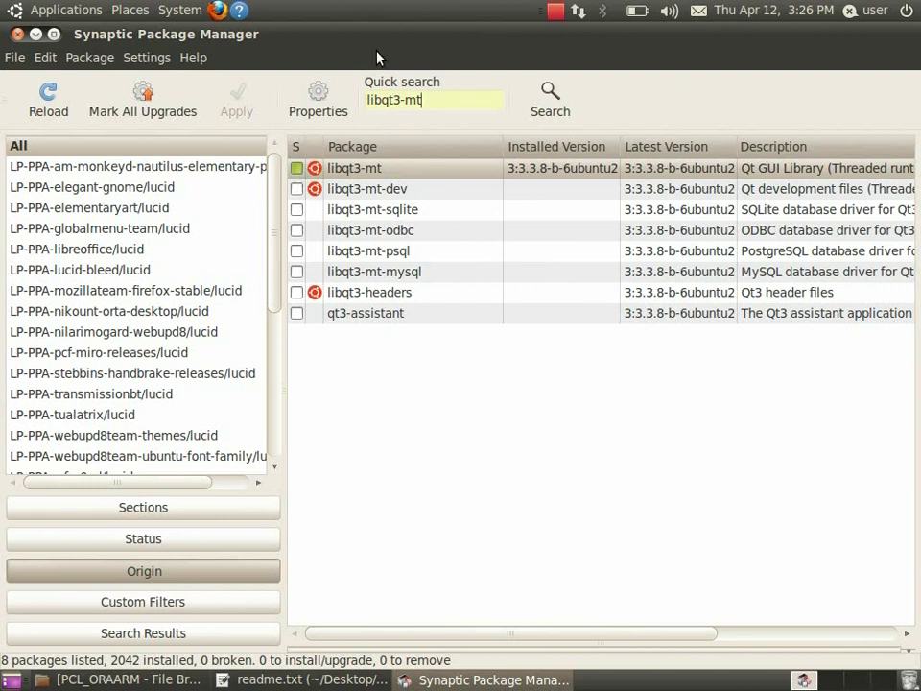
# - Quick-search for wvdial and mark the wvdial package for installation
pyautogui.tripleClick(441, 106)
pyautogui.write('w')
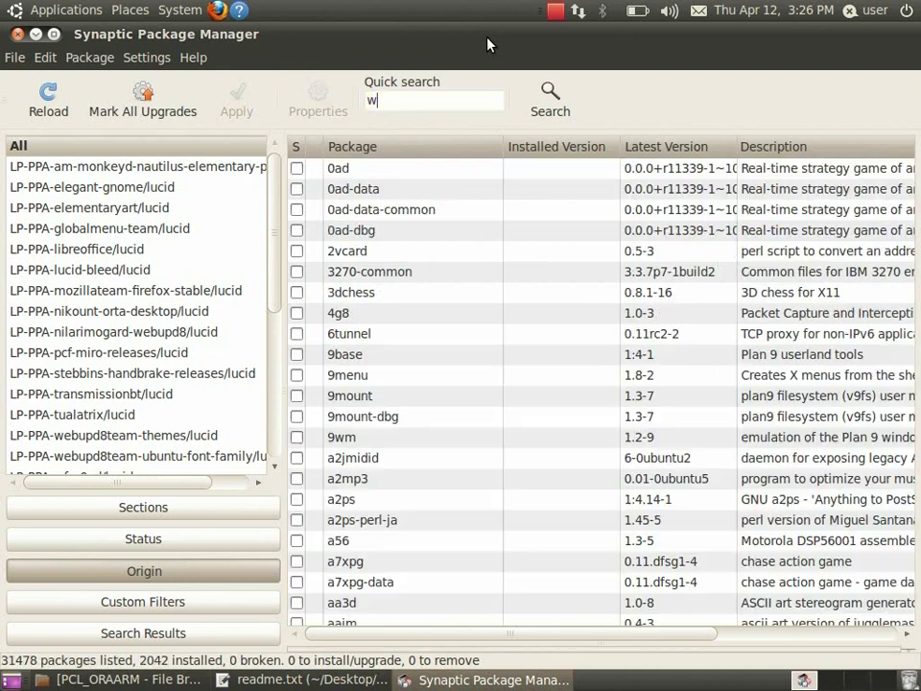
pyautogui.write('vdial')
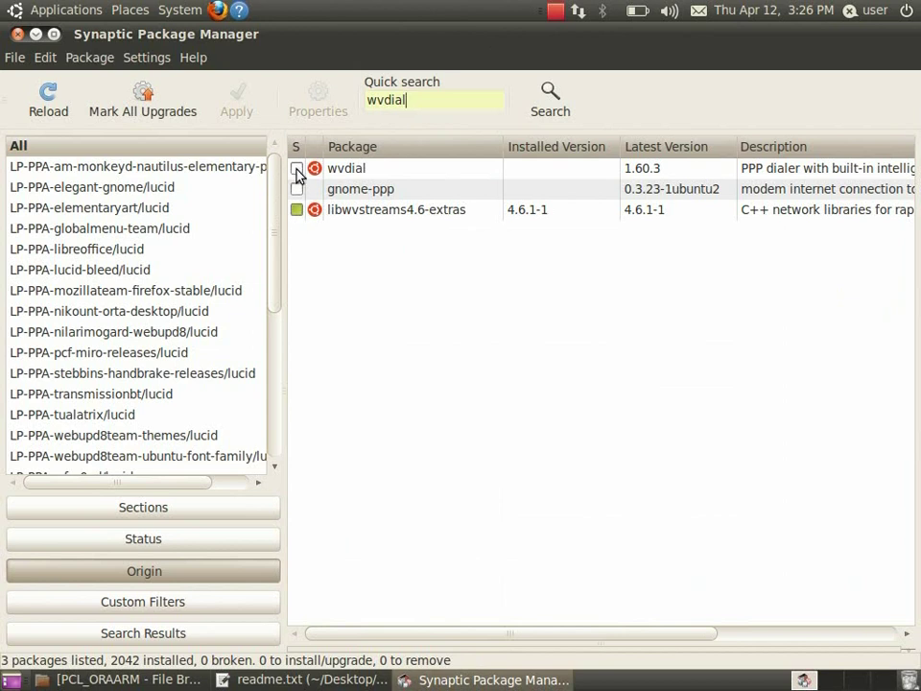
pyautogui.click(298, 171)
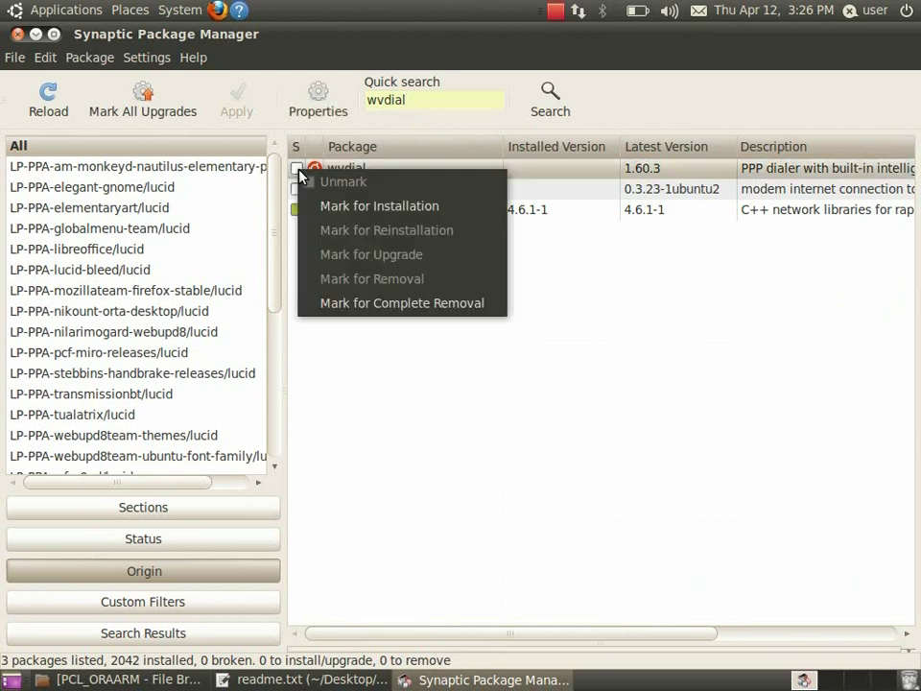
pyautogui.click(341, 207)
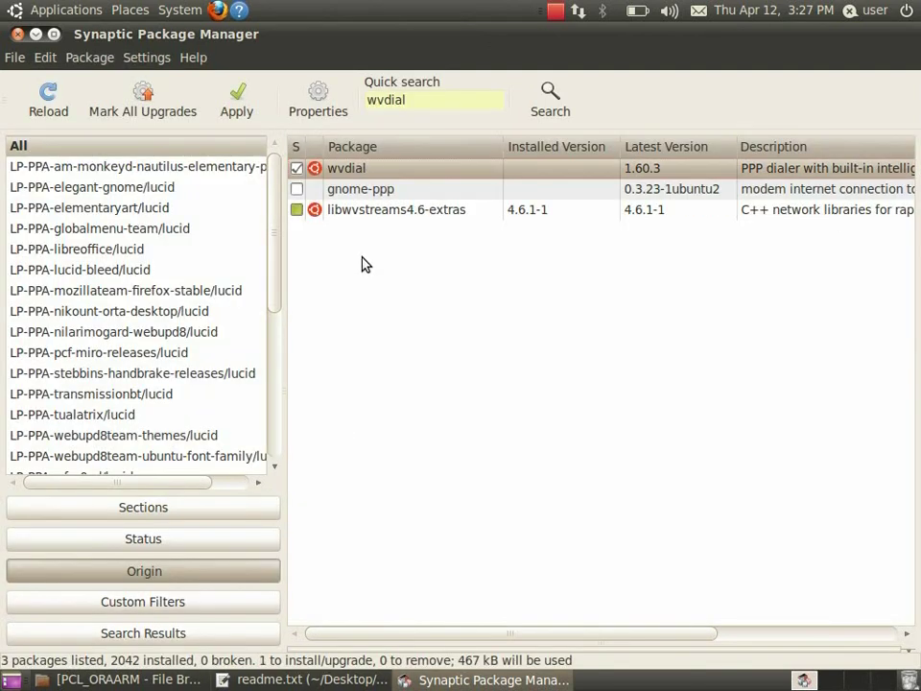
# - Review the packages listed for installation in the change summary and apply the changes to install wvdial
pyautogui.click(240, 103)
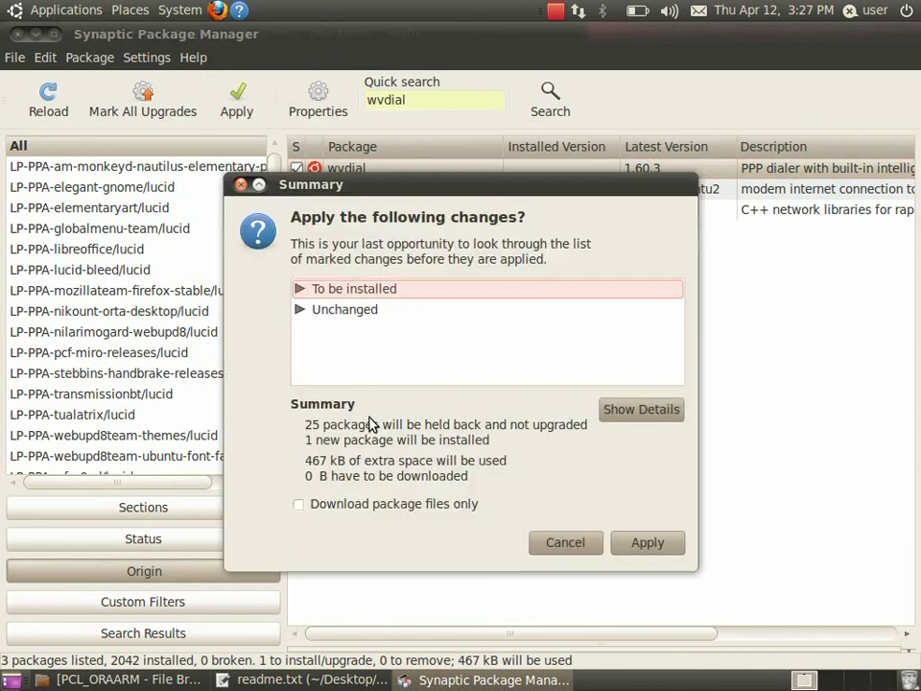
pyautogui.click(300, 290)
pyautogui.click(349, 310)
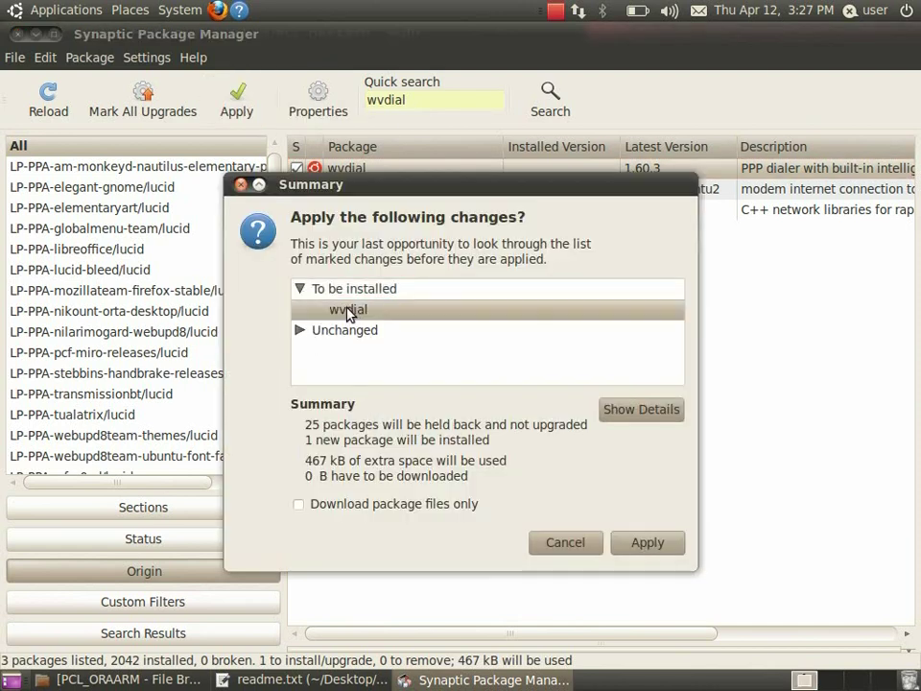
pyautogui.click(660, 543)
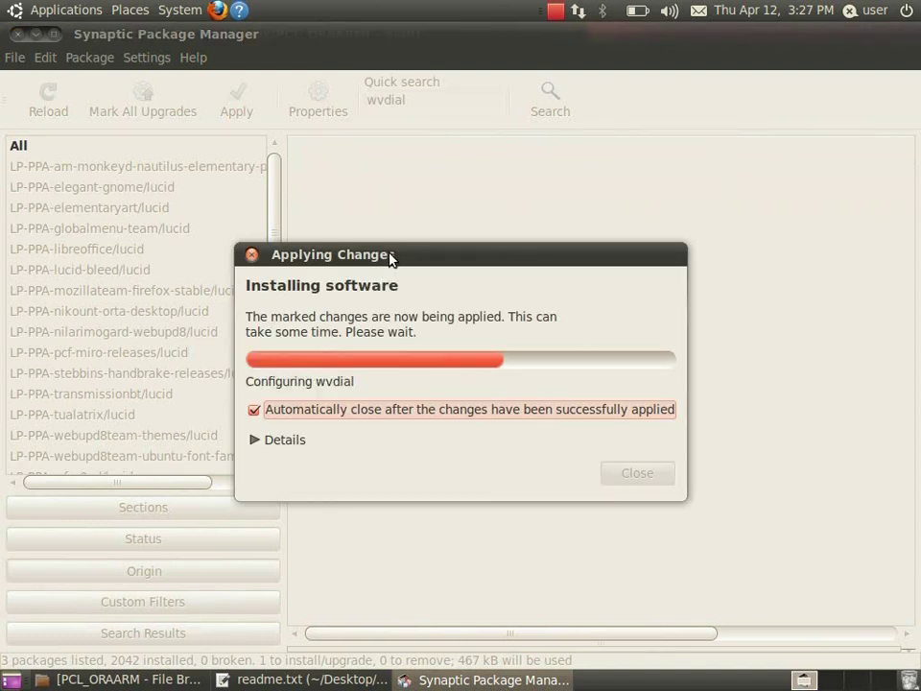
pyautogui.moveTo(390, 257); pyautogui.dragTo(412, 227)
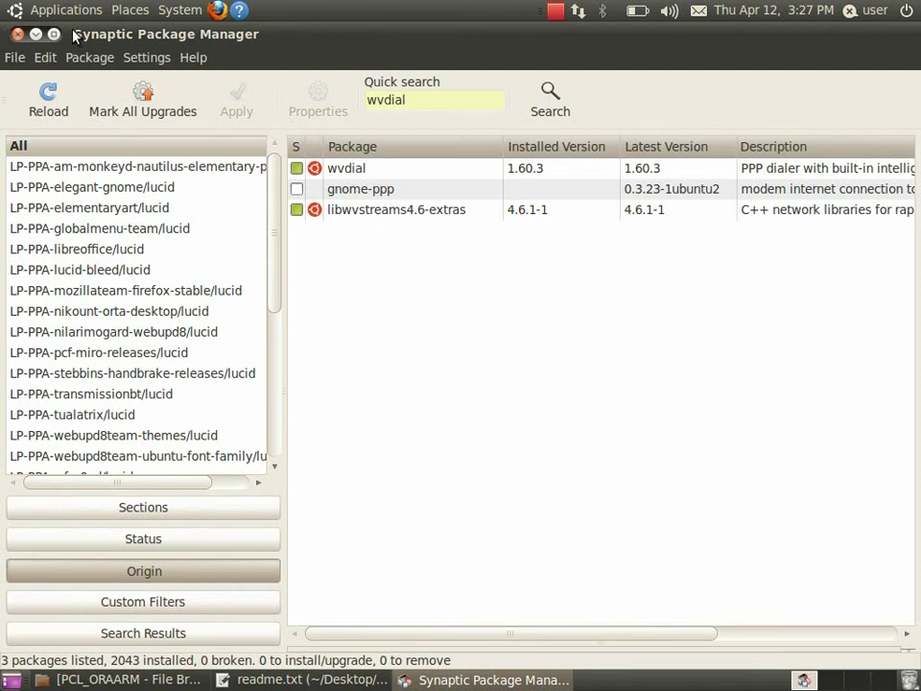
# - Close Synaptic Package Manager and return to the related software list in readme.txt
pyautogui.click(17, 34)
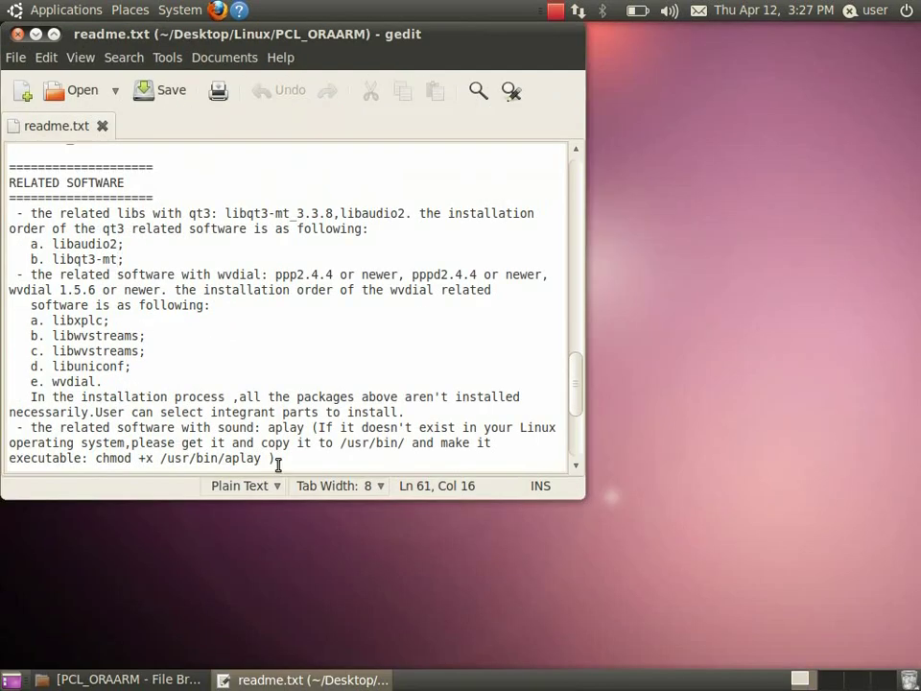
pyautogui.scroll(-1, 148, 334)
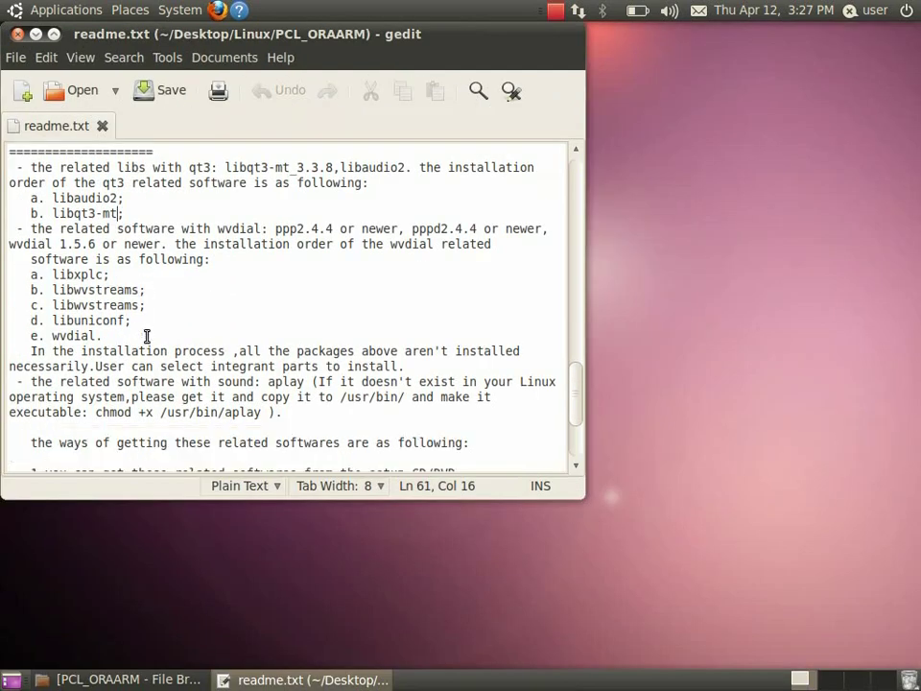
# - Close readme.txt and open the PCL_ORAARM folder inside the desktop's Linux folder
pyautogui.click(13, 35)
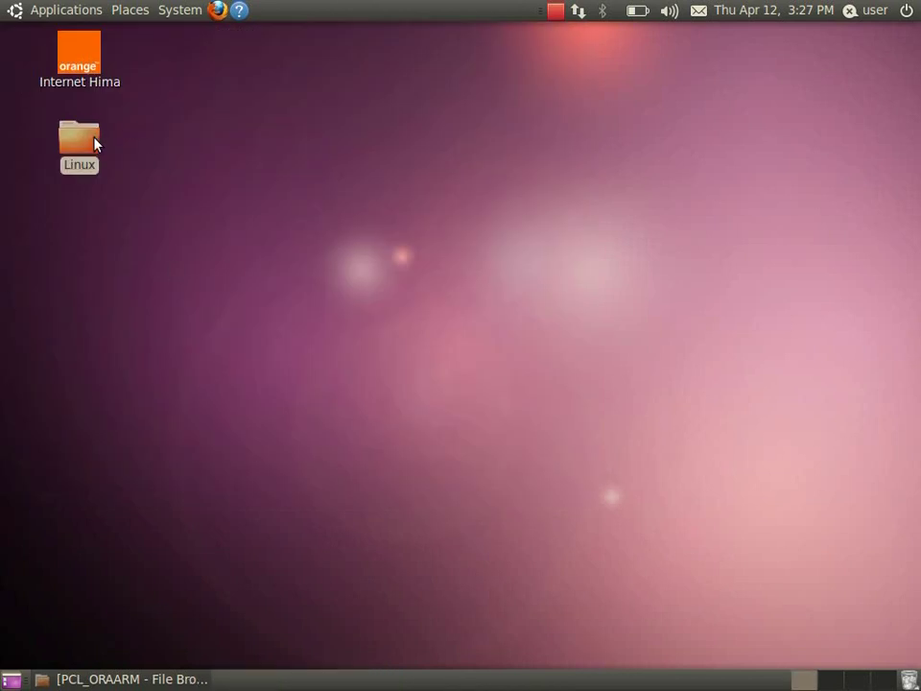
pyautogui.doubleClick(94, 142)
pyautogui.moveTo(240, 34); pyautogui.dragTo(384, 85)
pyautogui.doubleClick(360, 197)
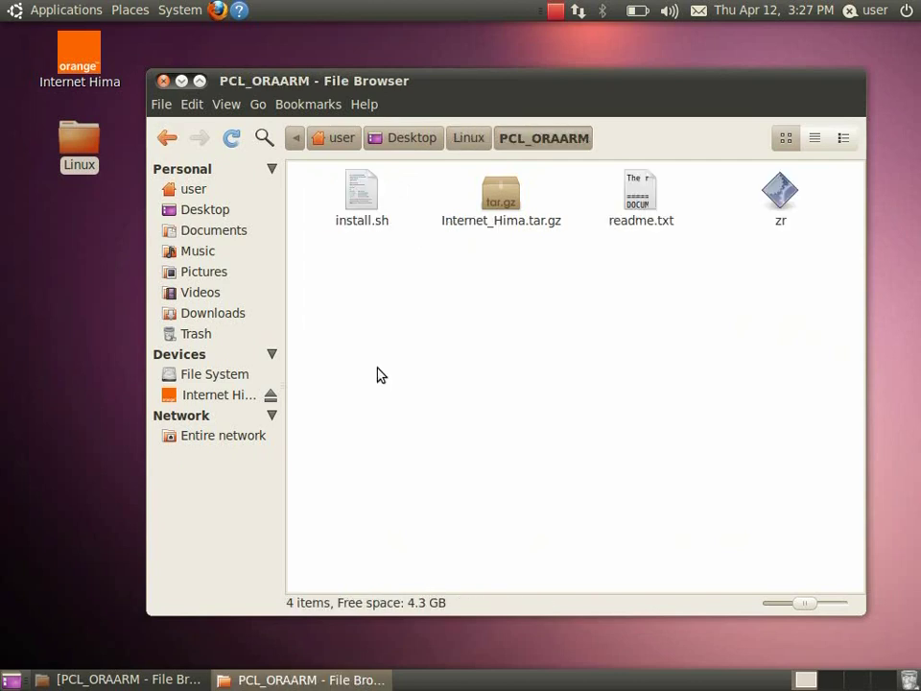
pyautogui.click(644, 203)
pyautogui.click(525, 393)
# - Open a Terminal and change to the directory ./Desktop/Linux/PCL_ORAARM/
pyautogui.click(83, 11)
pyautogui.moveTo(88, 36)
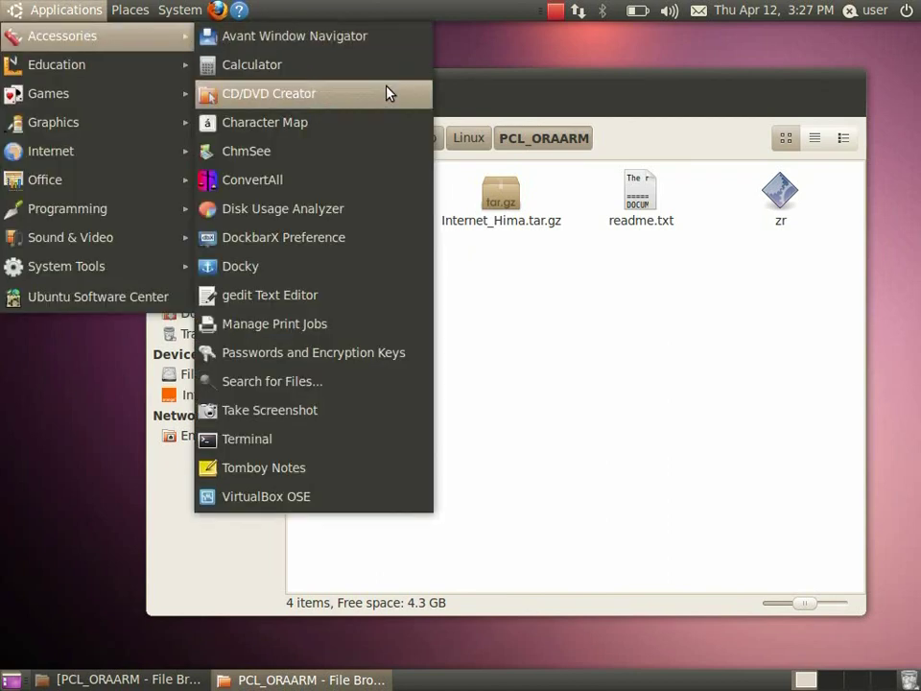
pyautogui.click(300, 439)
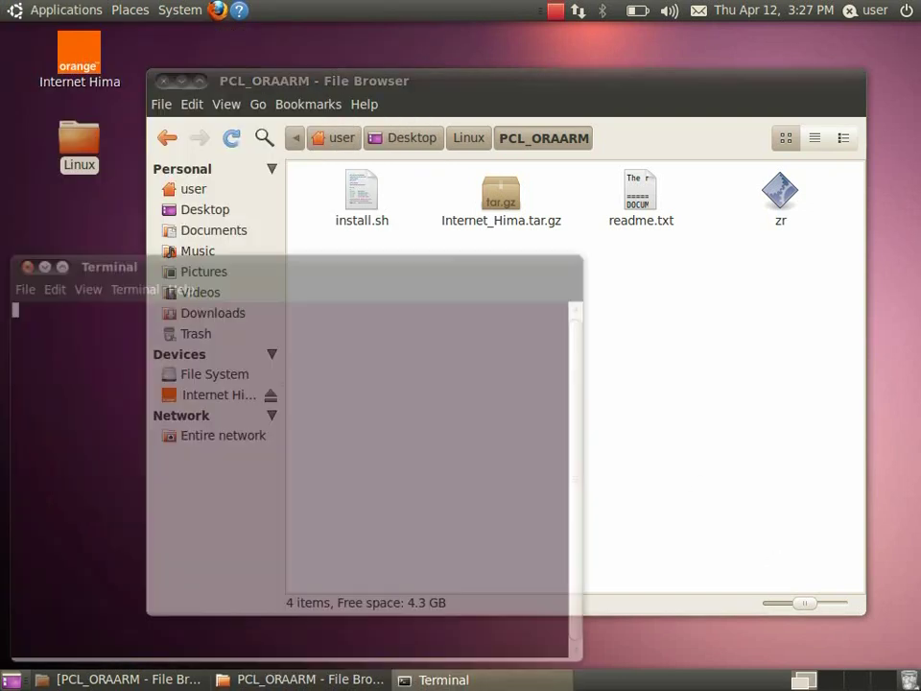
pyautogui.write('cd ./De')
pyautogui.press('Tab')
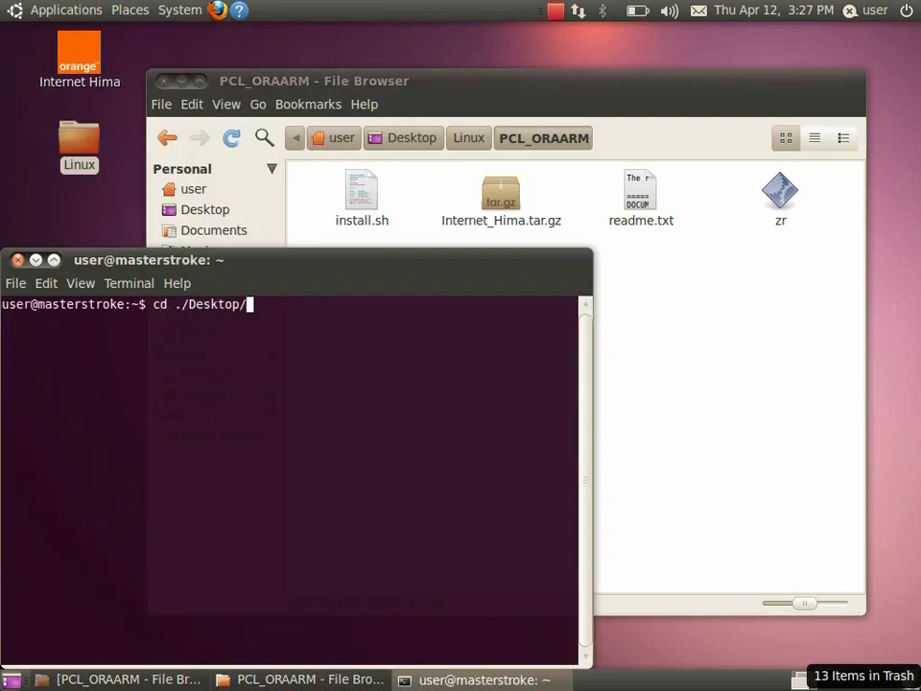
pyautogui.write('L')
pyautogui.press('Tab')
pyautogui.write('C')
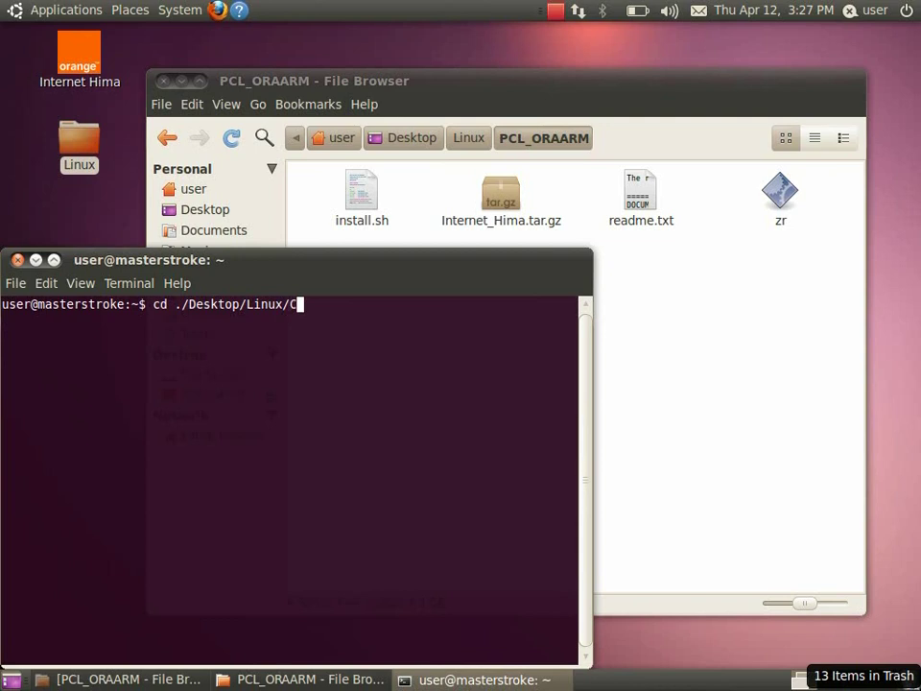
pyautogui.press('BackSpace')
pyautogui.write('P')
pyautogui.press('Tab')
pyautogui.press('Return')
# - List the files in the PCL_ORAARM directory with ls and locate the install.sh script
pyautogui.write('ls')
pyautogui.press('Return')
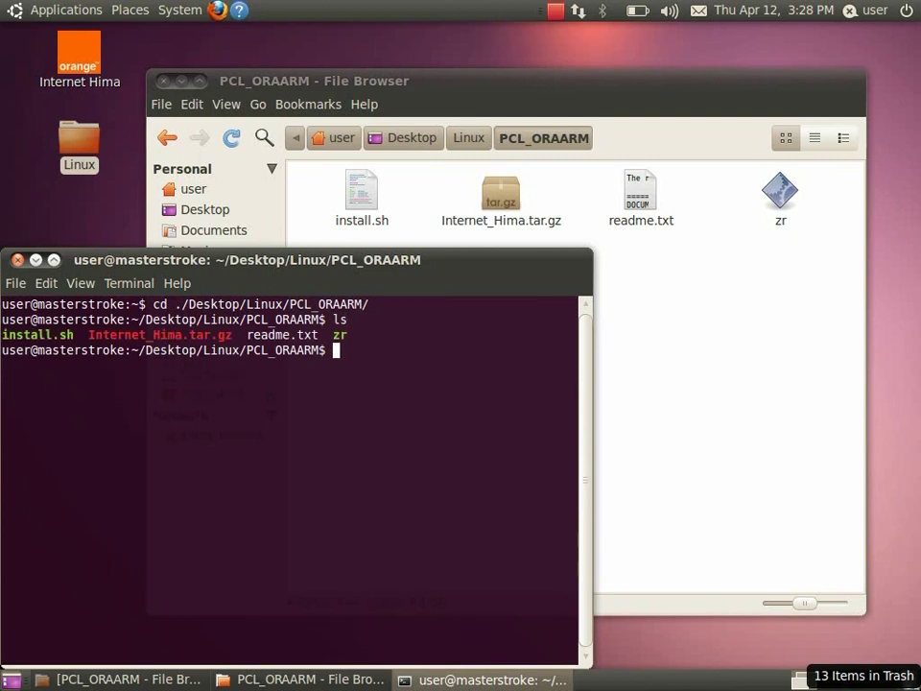
pyautogui.doubleClick(35, 335)
pyautogui.click(144, 632)
# - Run sudo ./install.sh to install Internet Hima, and continue past the closing prompt once setup is complete
pyautogui.write('s')
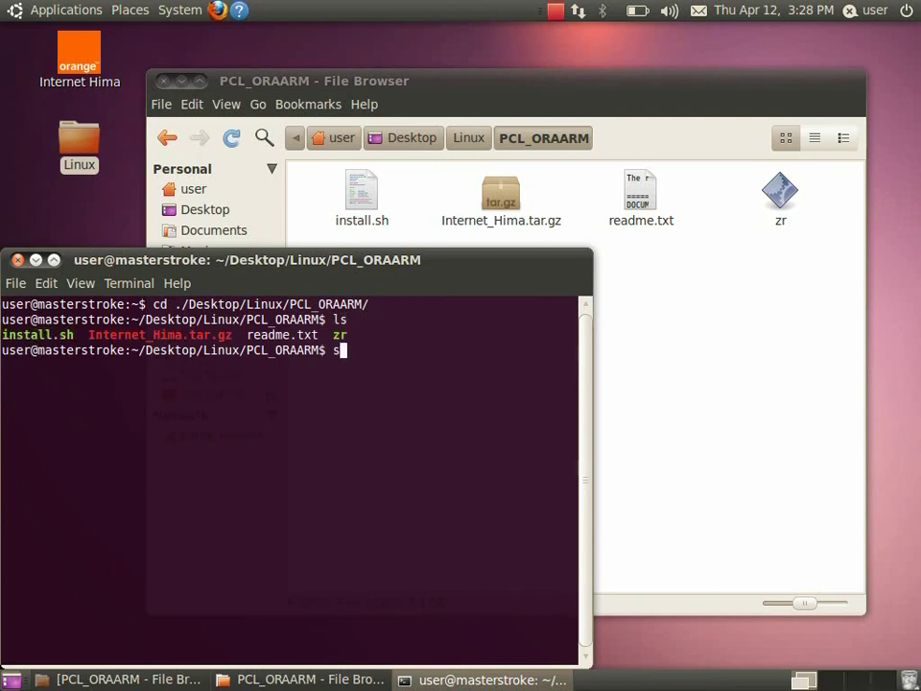
pyautogui.write('udo ./i')
pyautogui.press('Tab')
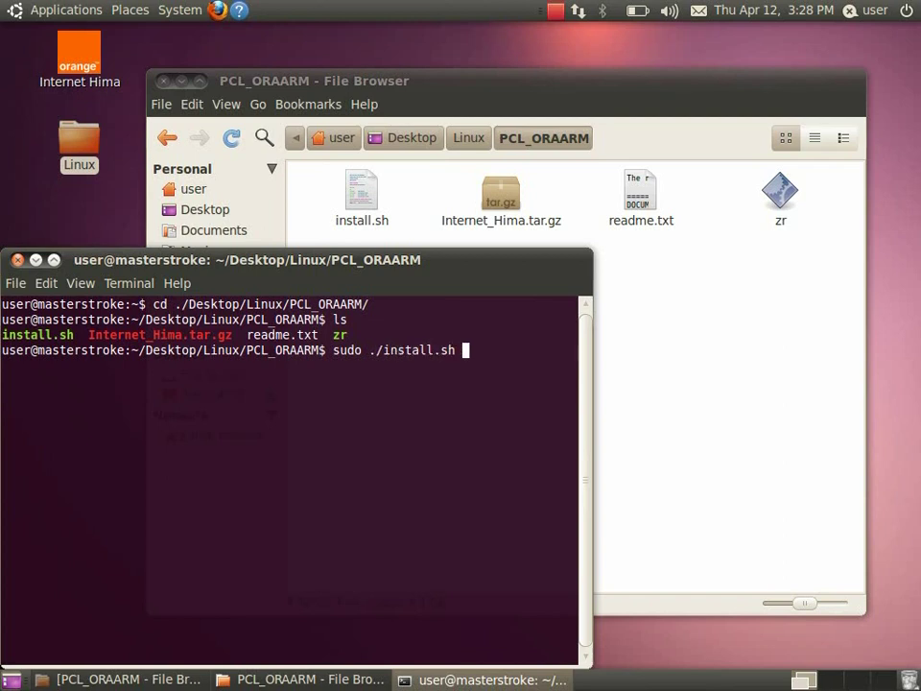
pyautogui.press('Return')
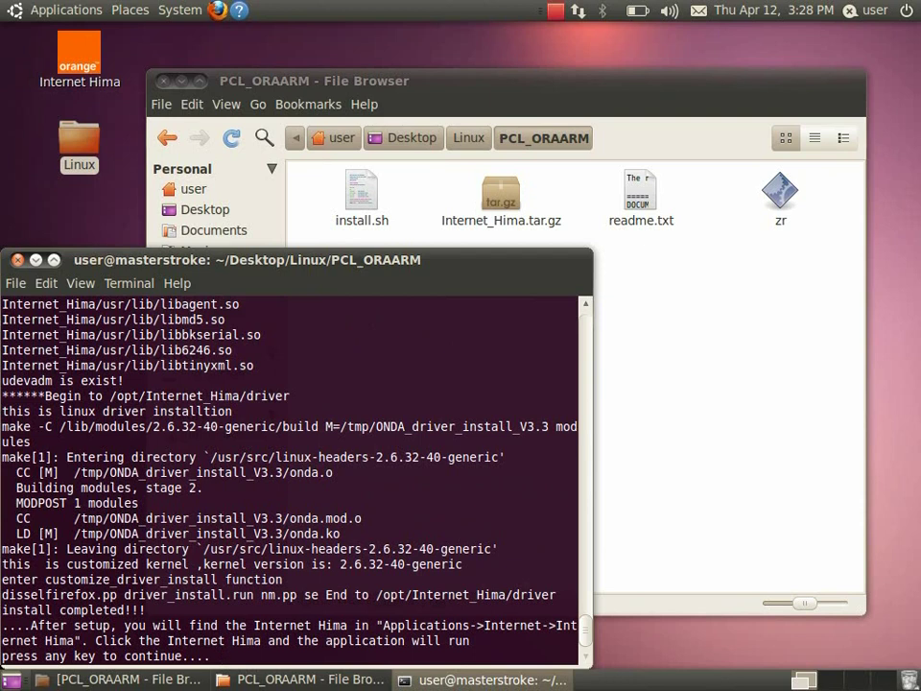
pyautogui.press('Return')
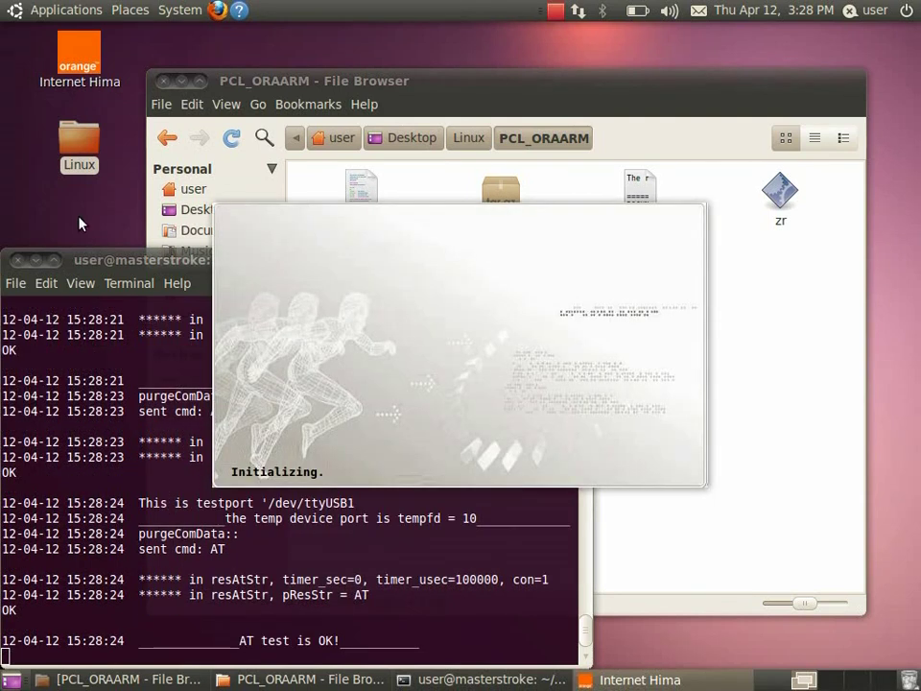
# - Minimize the file browser and connect to Orange Armenia from the Internet Hima Connection window
pyautogui.click(180, 82)
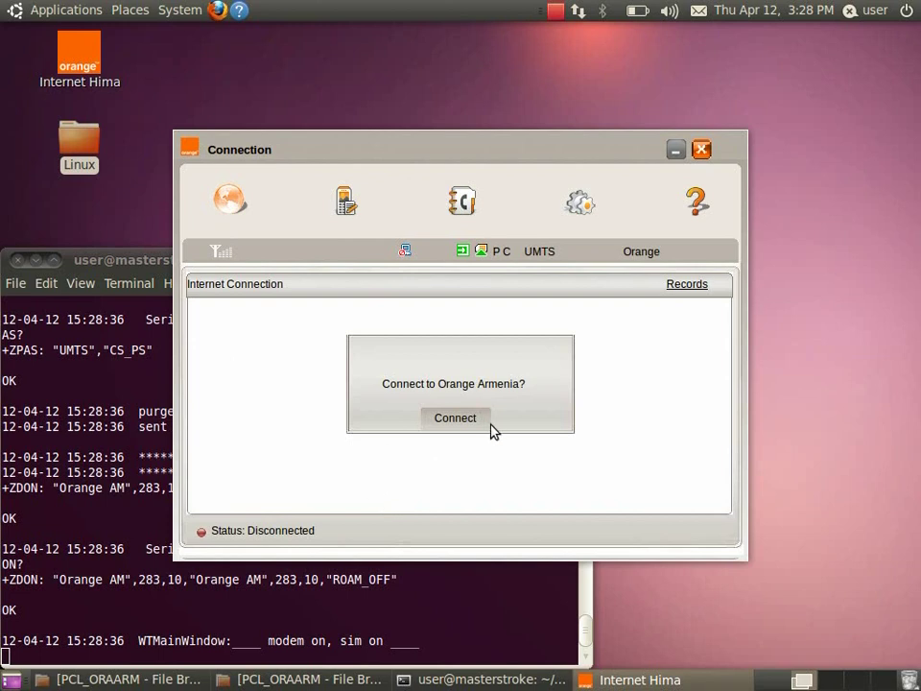
pyautogui.click(456, 421)
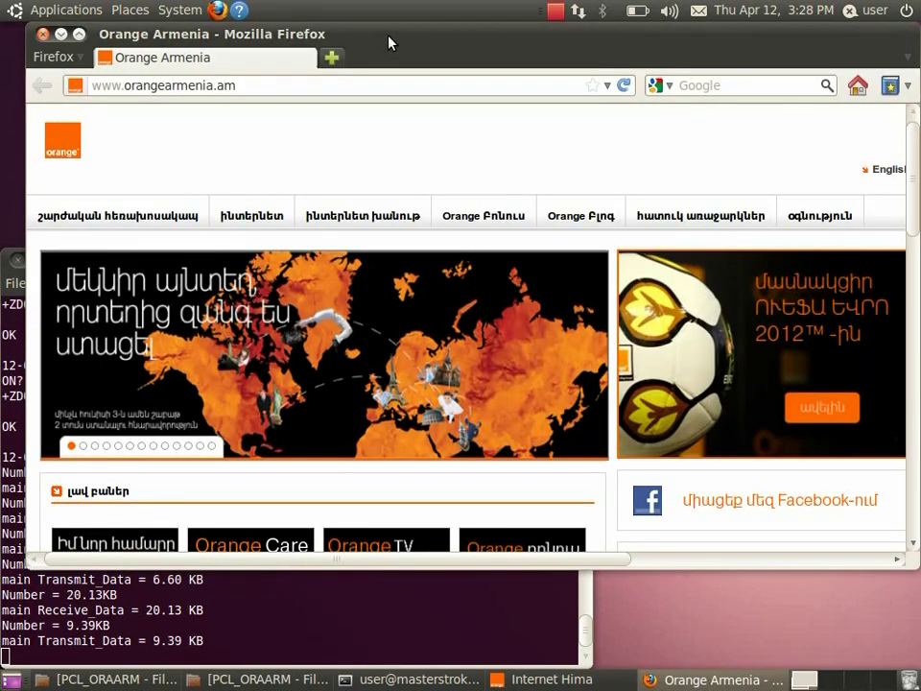
pyautogui.moveTo(391, 39); pyautogui.dragTo(375, 58)
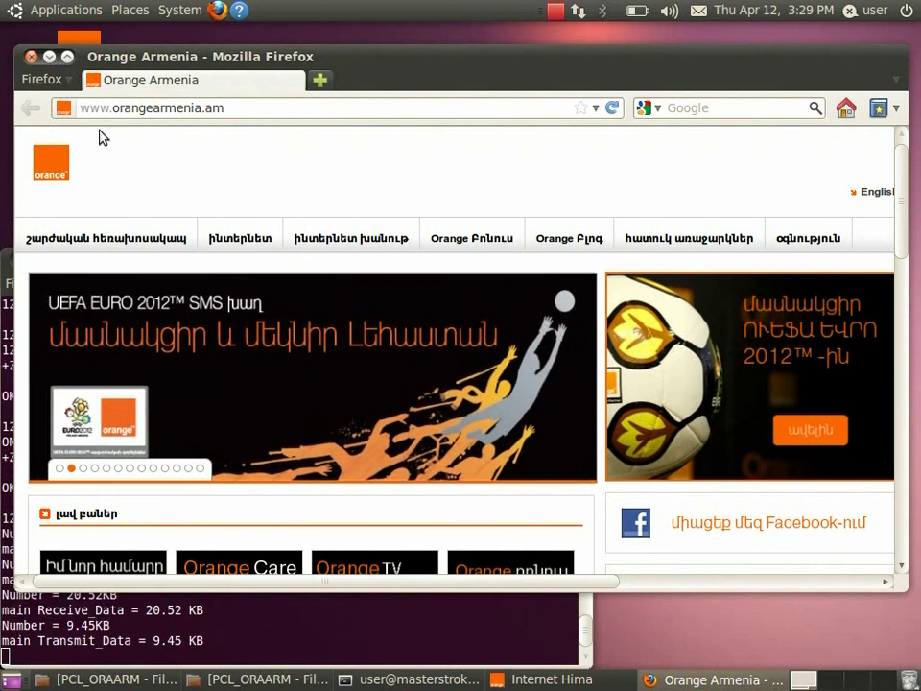
# - Close the Orange Armenia page in Firefox and disconnect the Internet Hima connection
pyautogui.click(34, 57)
pyautogui.click(433, 425)
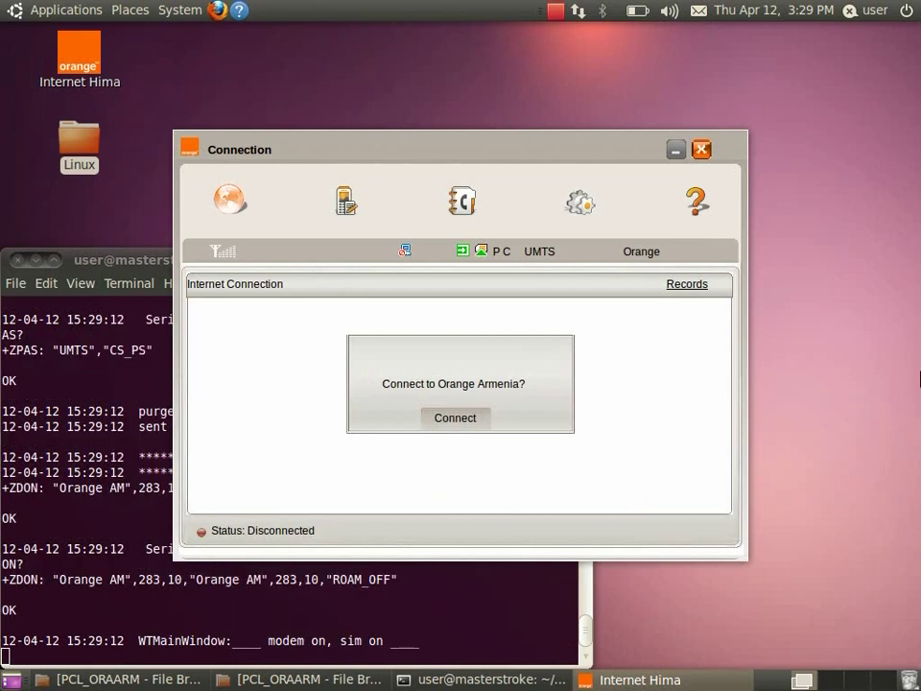
# - Close the Terminal despite its running process and exit the Internet Hima Connection window
pyautogui.click(17, 259)
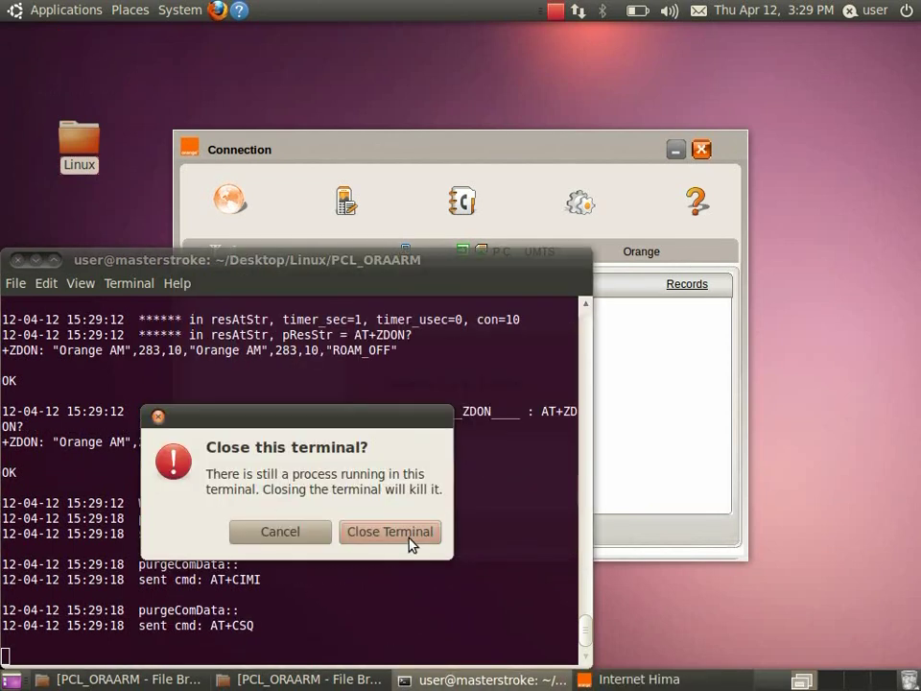
pyautogui.click(410, 538)
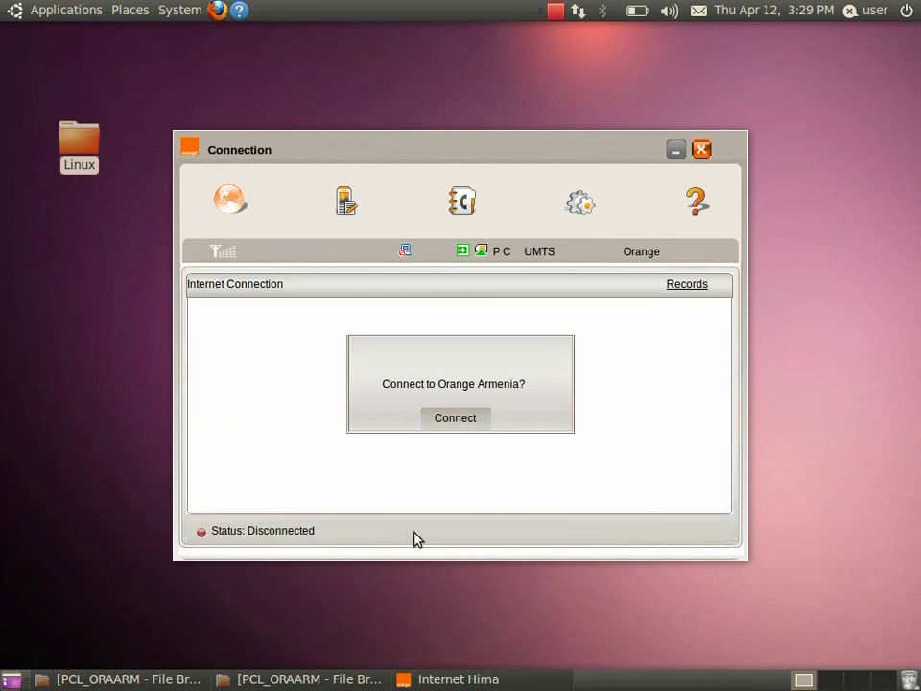
pyautogui.click(703, 150)
pyautogui.click(430, 342)
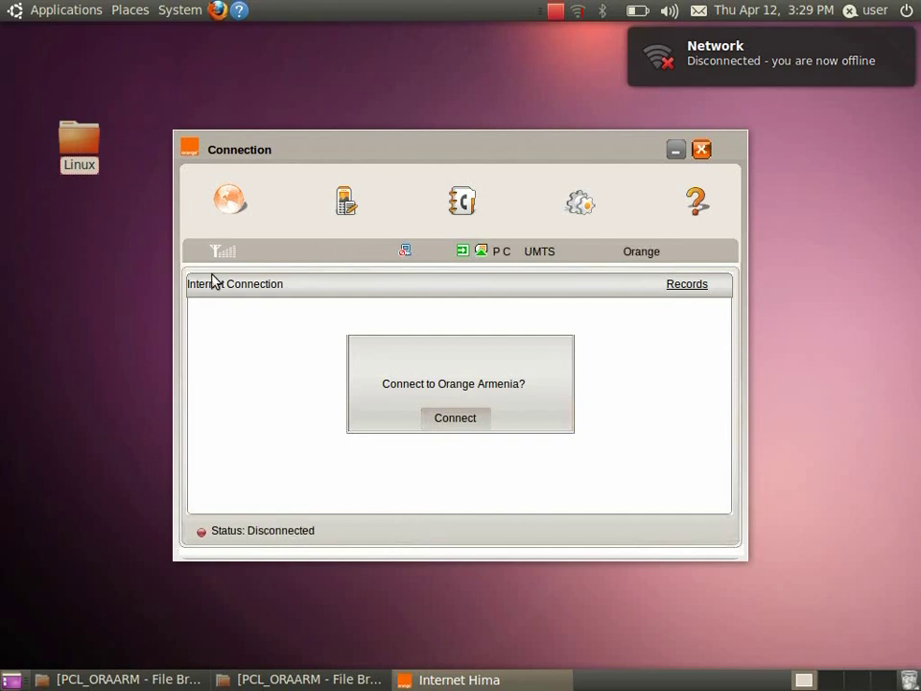
# - Connect to Orange Armenia again from Internet Hima and close the Firefox window that opens
pyautogui.click(437, 420)
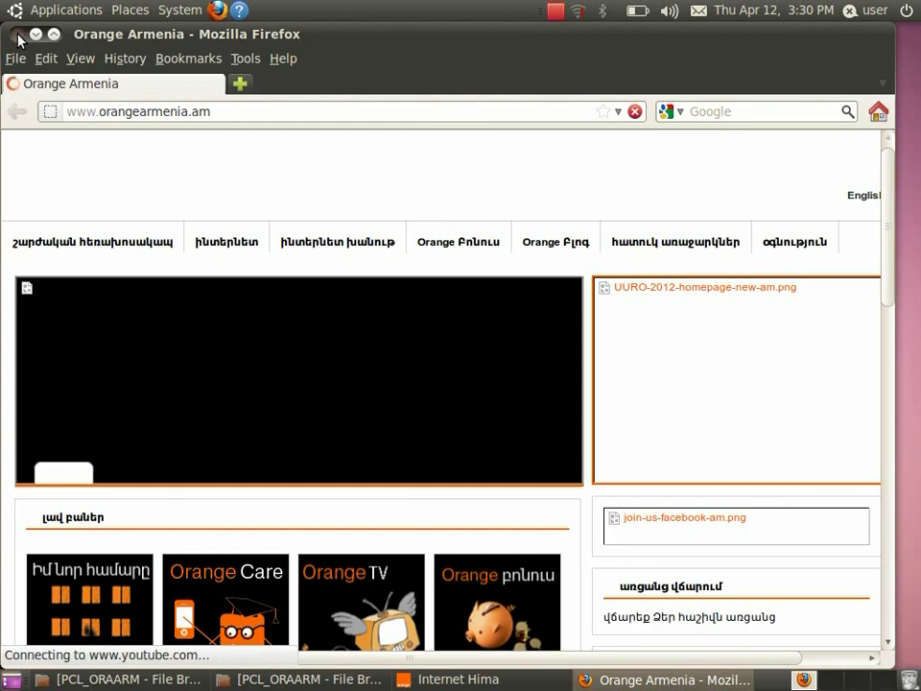
pyautogui.click(17, 34)
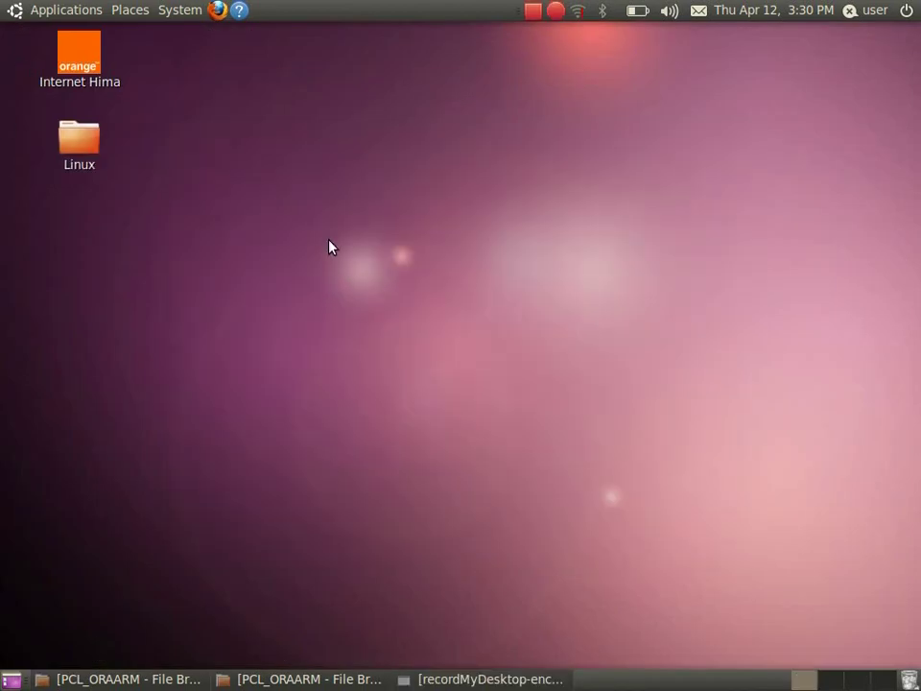
# - Launch Internet Hima from the system's installed Internet applications
pyautogui.click(58, 9)
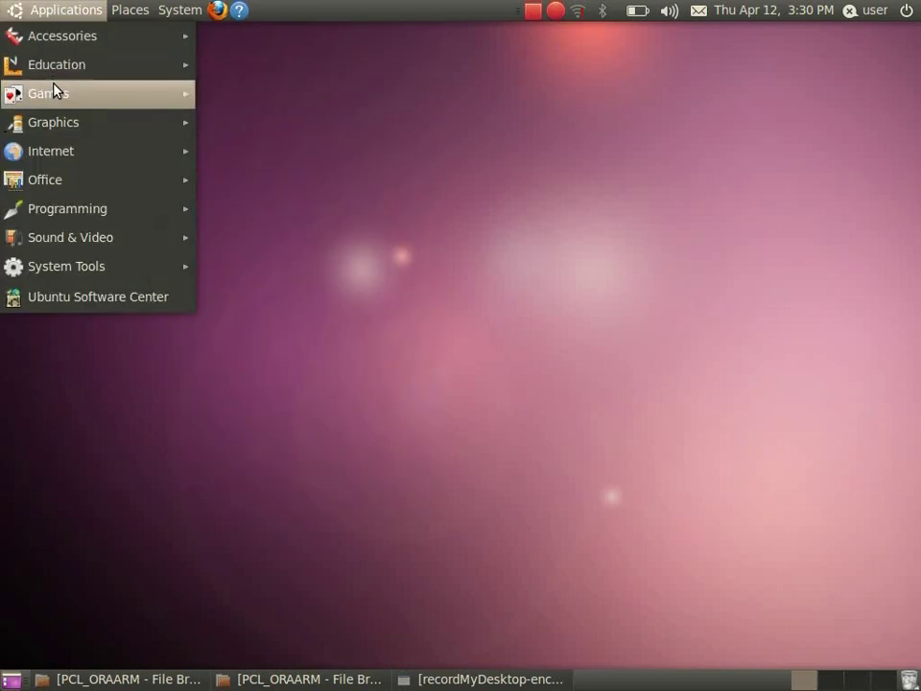
pyautogui.moveTo(58, 152)
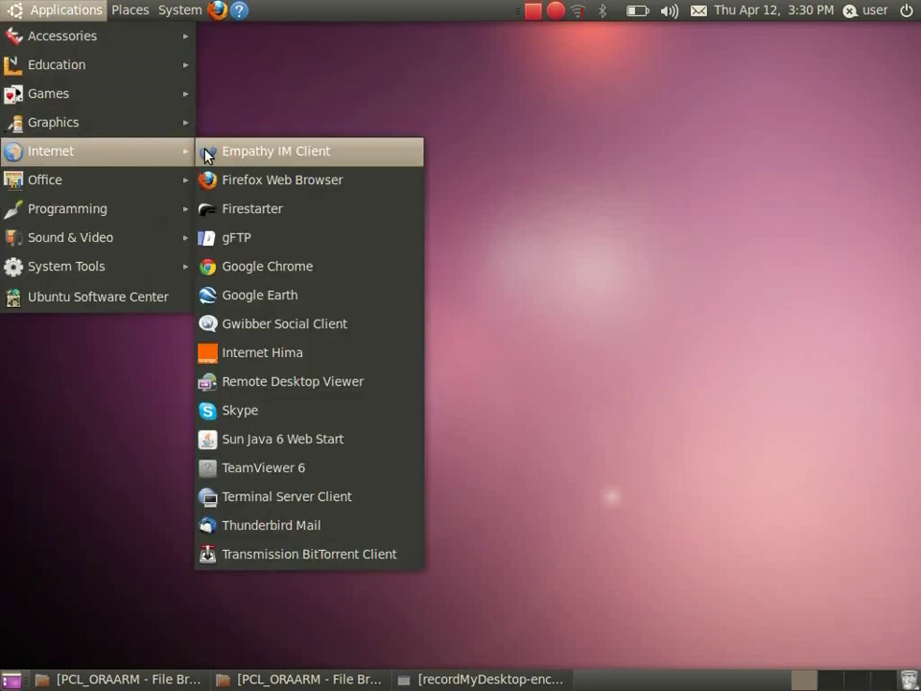
pyautogui.click(251, 354)
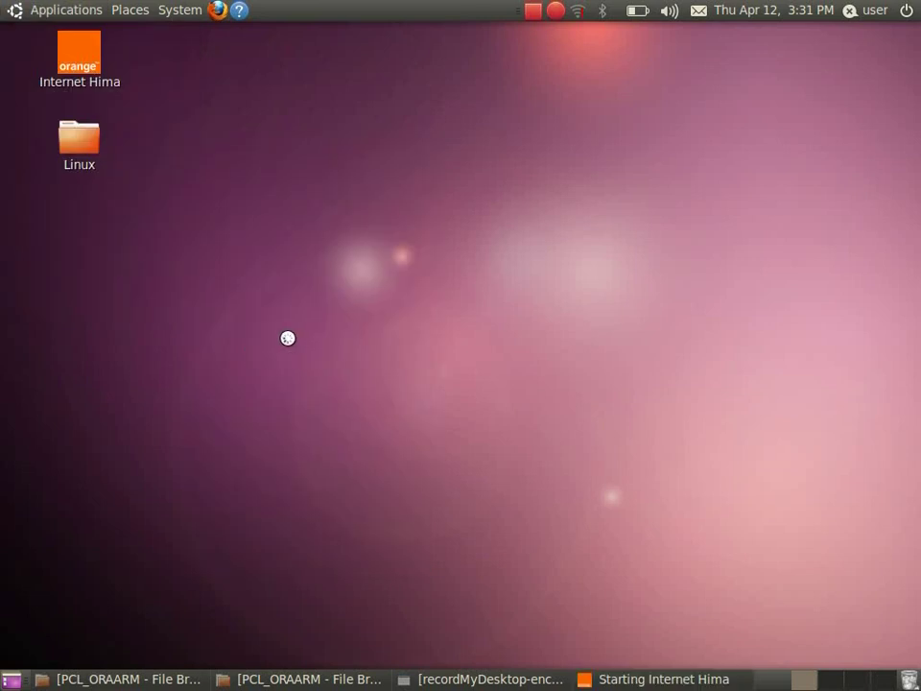